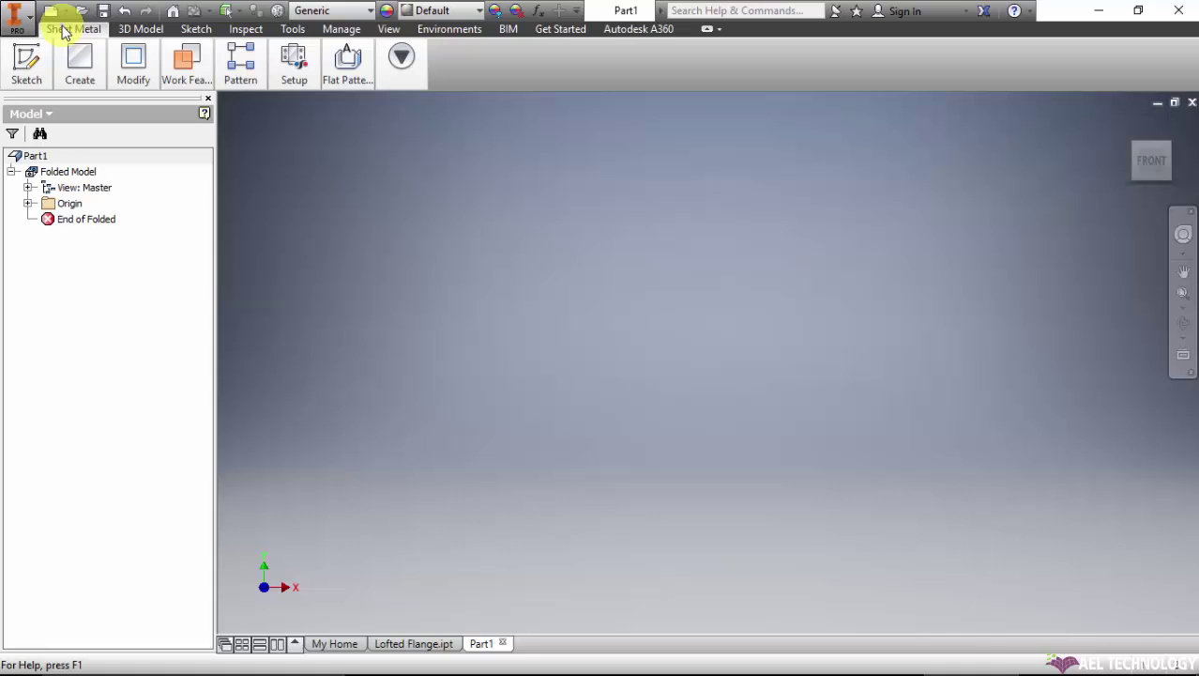
# - Launch Start 2D Sketch from the Sheet Metal Sketch options to show the origin planes
pyautogui.click(38, 62)
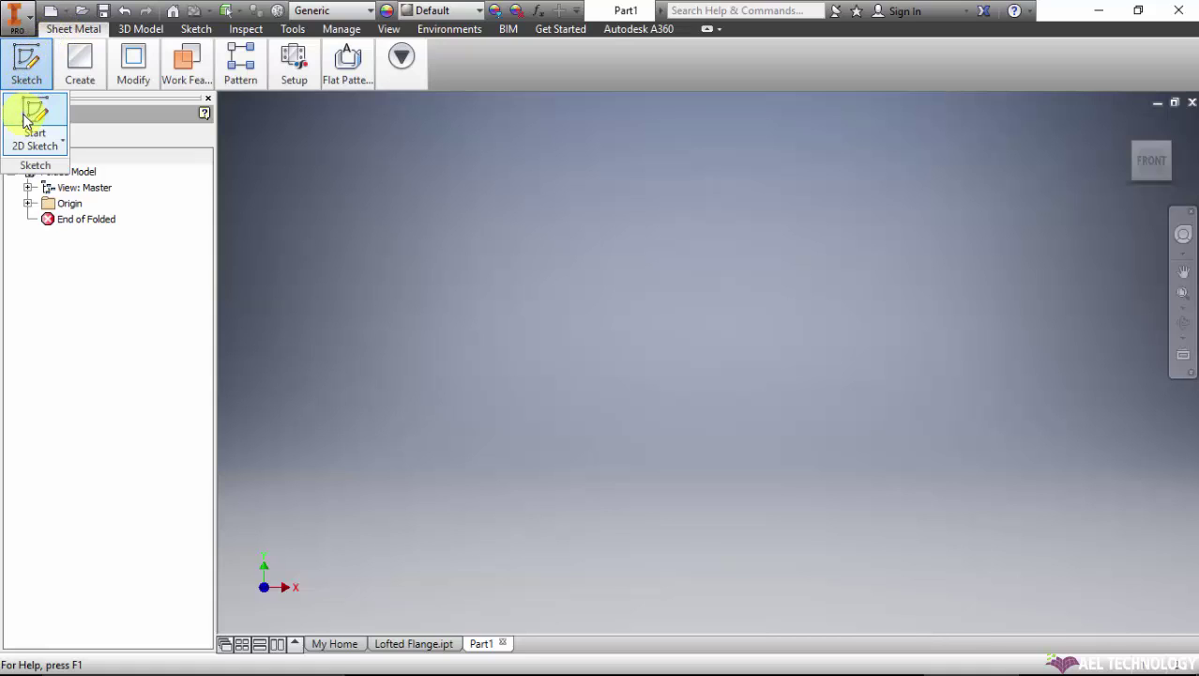
pyautogui.click(35, 143)
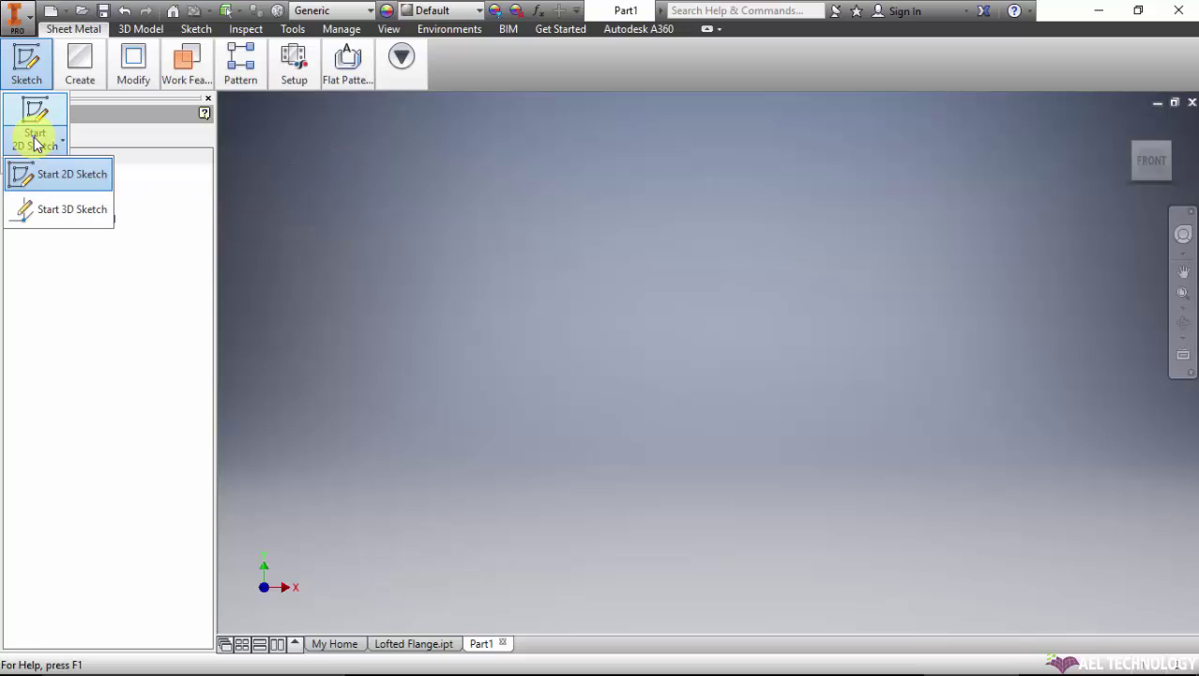
pyautogui.click(37, 173)
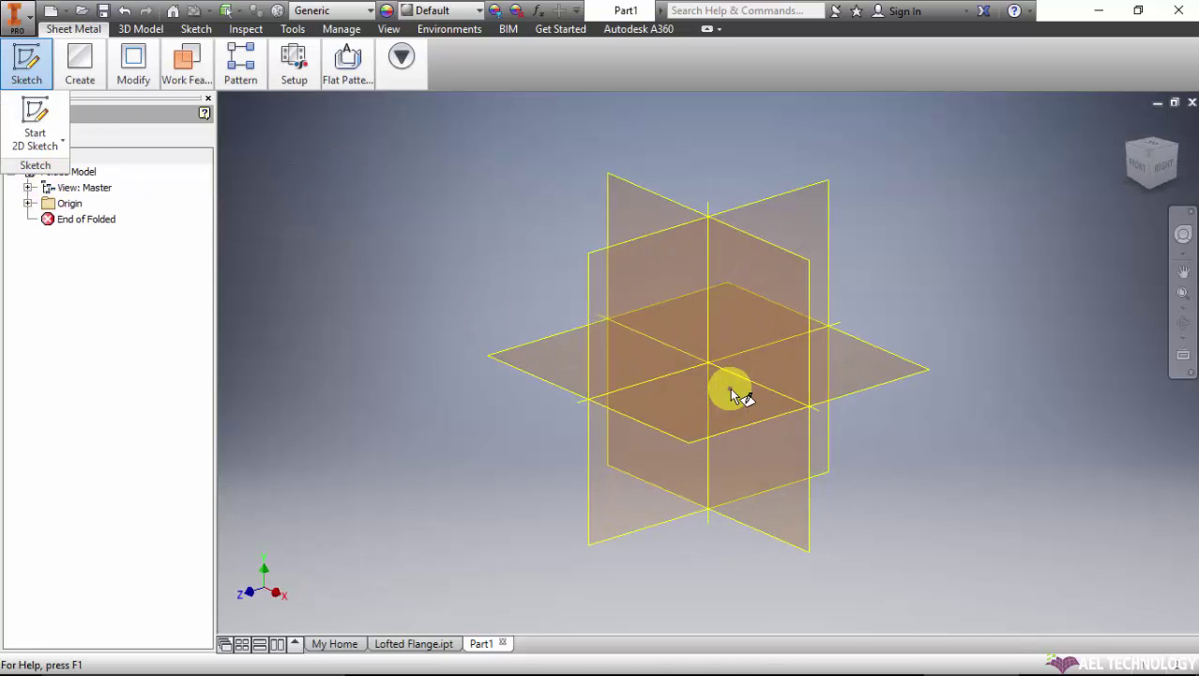
# - Place the sketch on the XY plane and draw a two-point rectangle around the origin
pyautogui.click(768, 252)
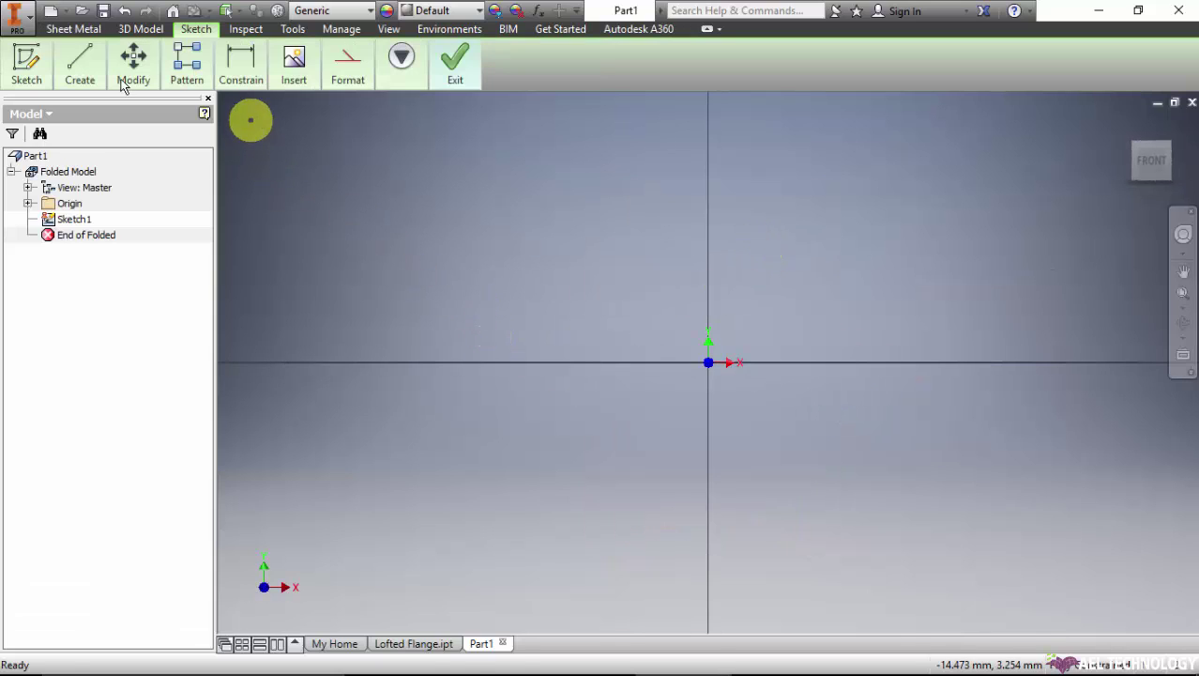
pyautogui.click(80, 62)
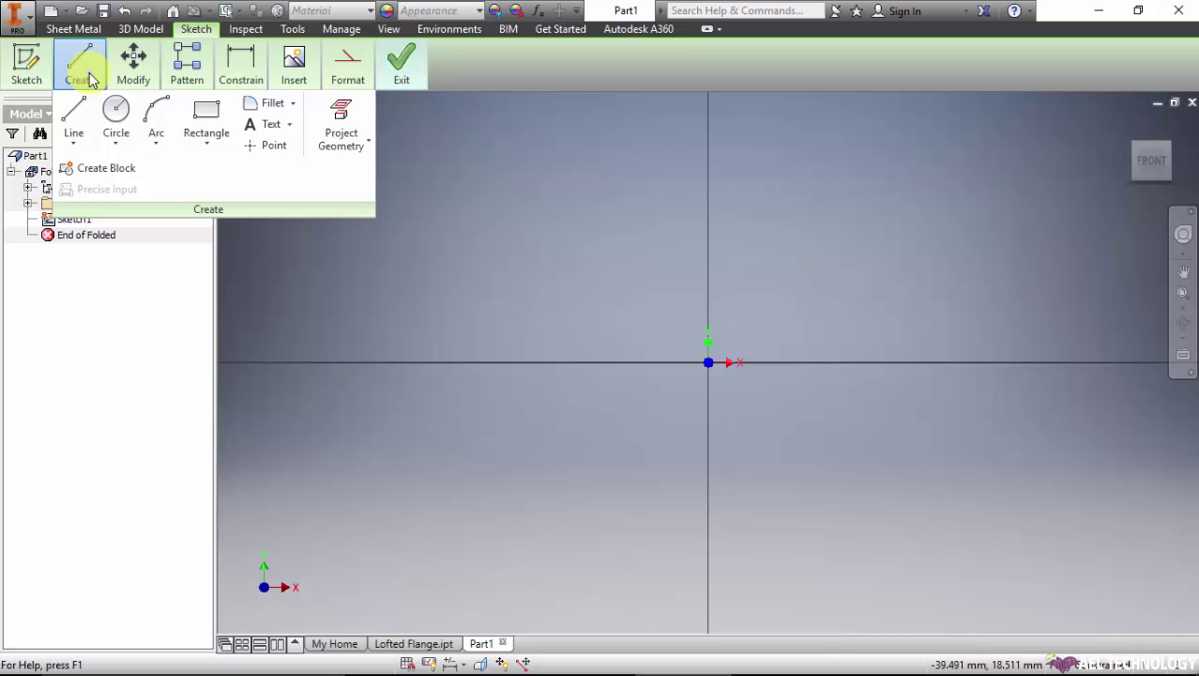
pyautogui.click(197, 136)
pyautogui.click(193, 169)
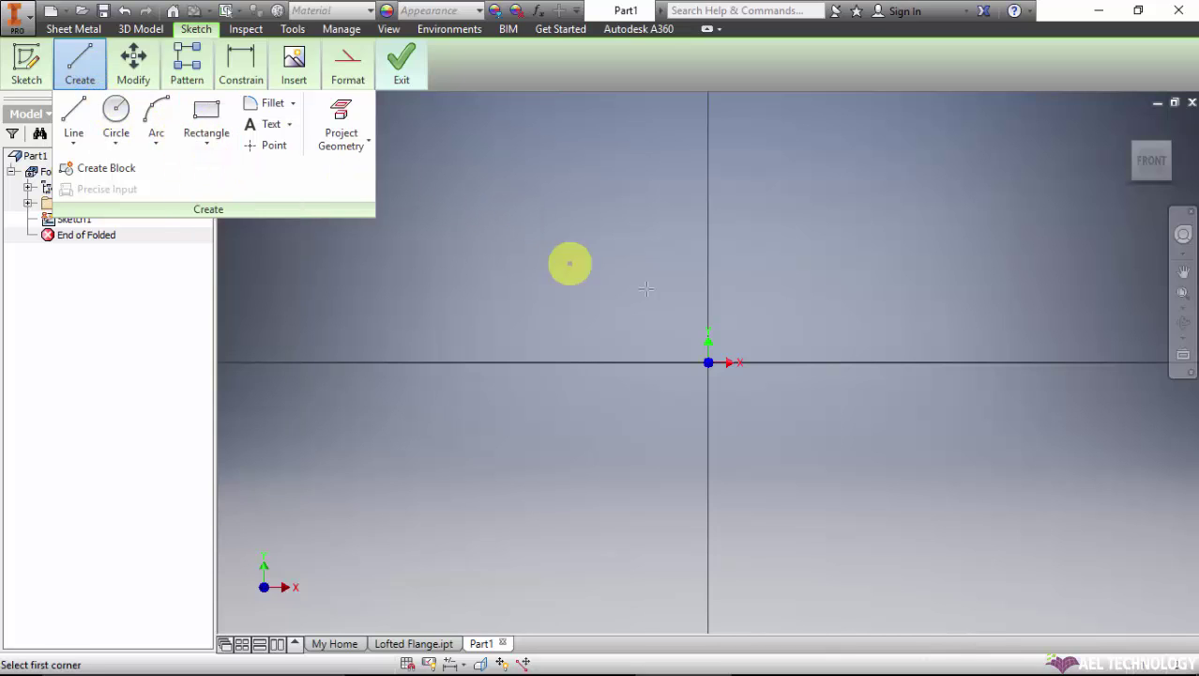
pyautogui.click(576, 260)
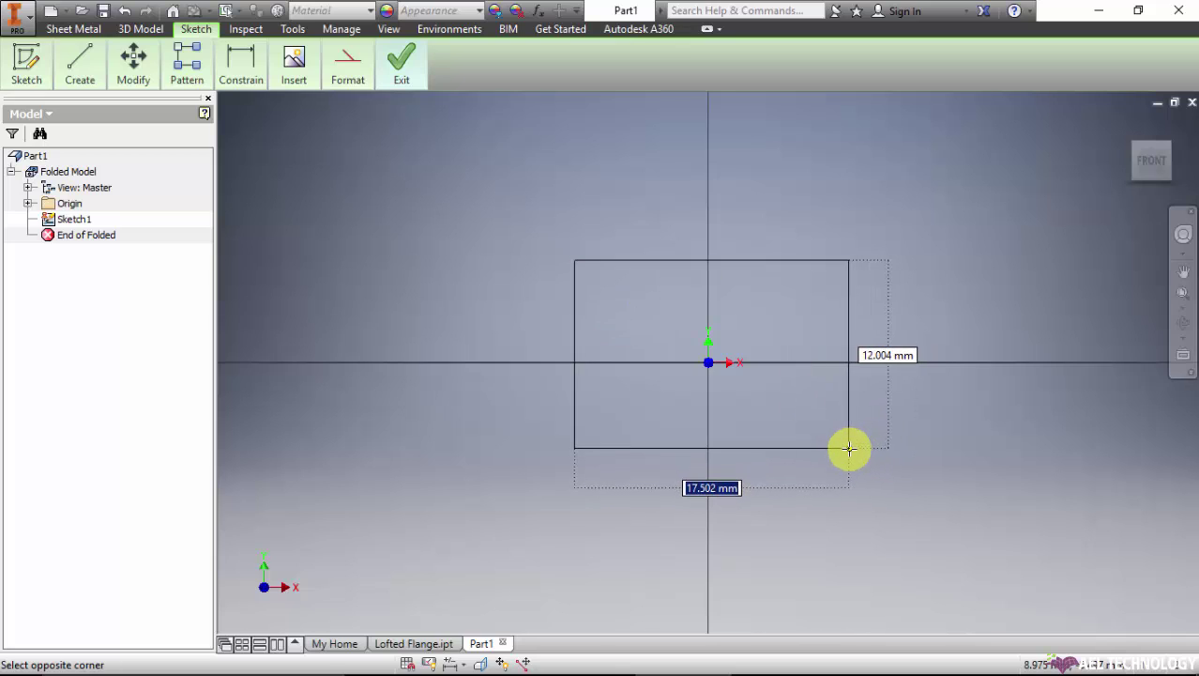
pyautogui.click(849, 448)
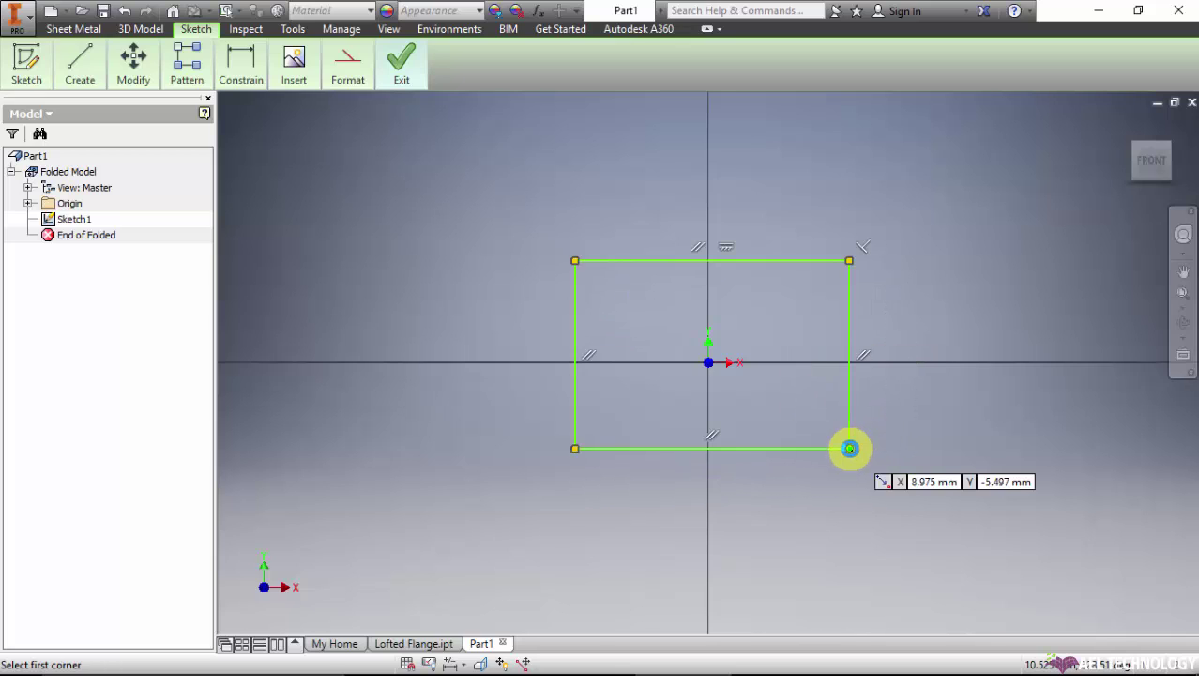
pyautogui.click(133, 60)
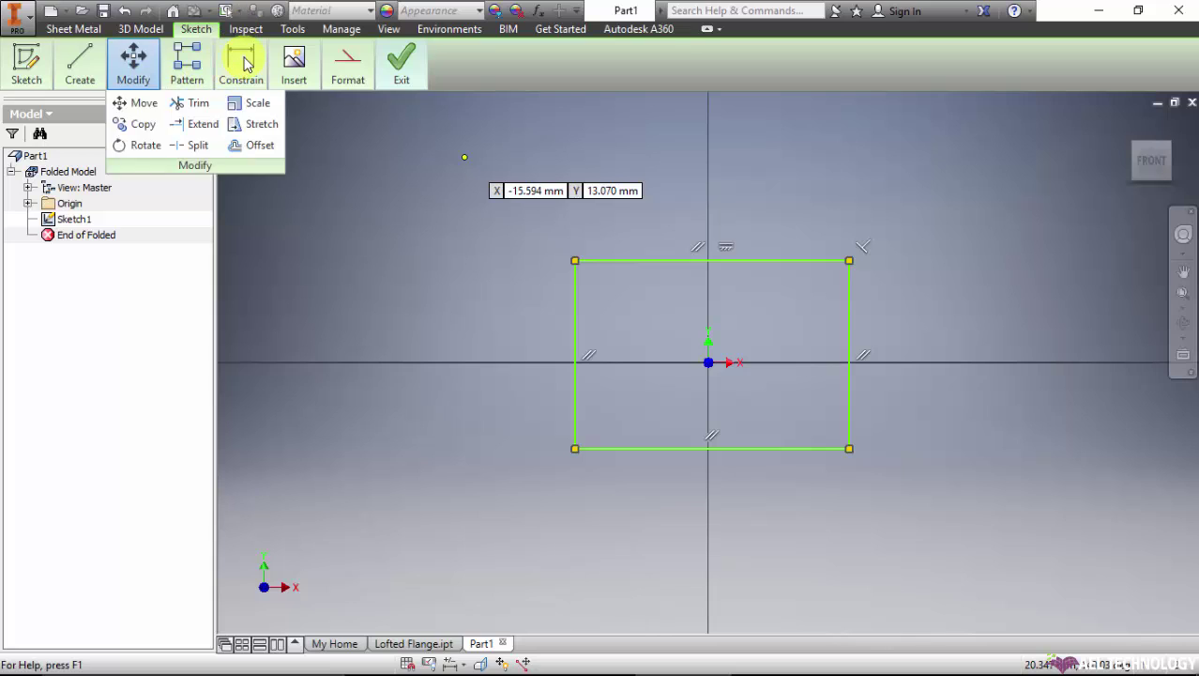
pyautogui.click(244, 65)
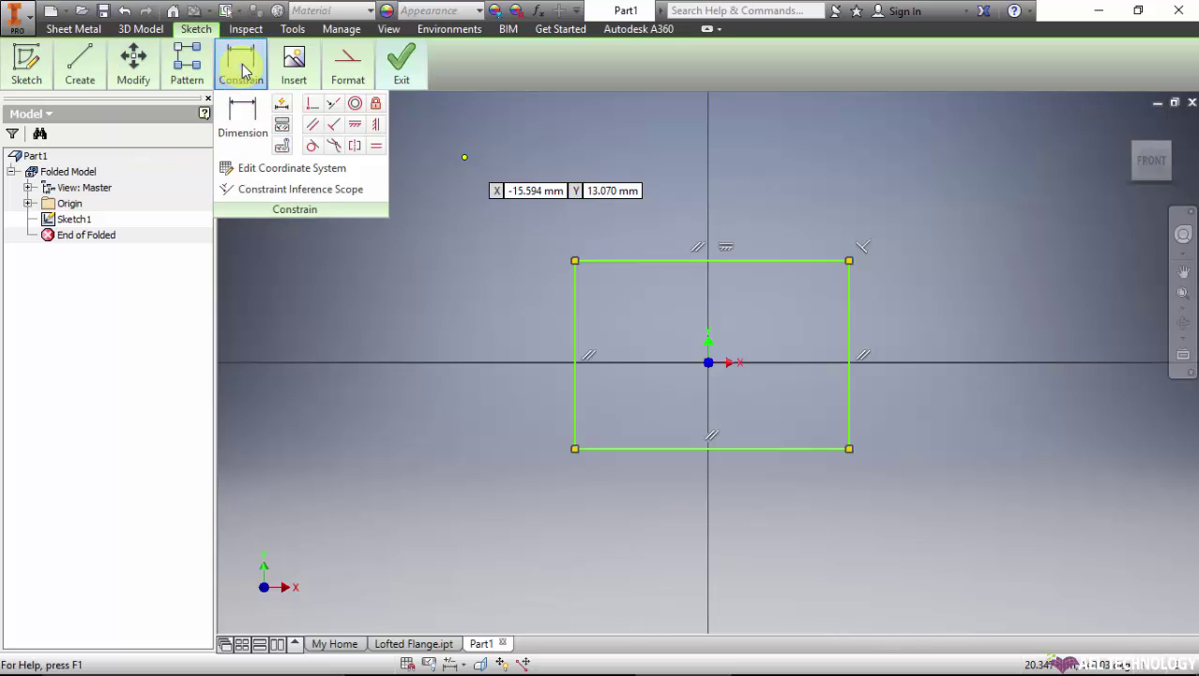
# - Dimension the rectangle's left edge to a height of 50
pyautogui.click(243, 118)
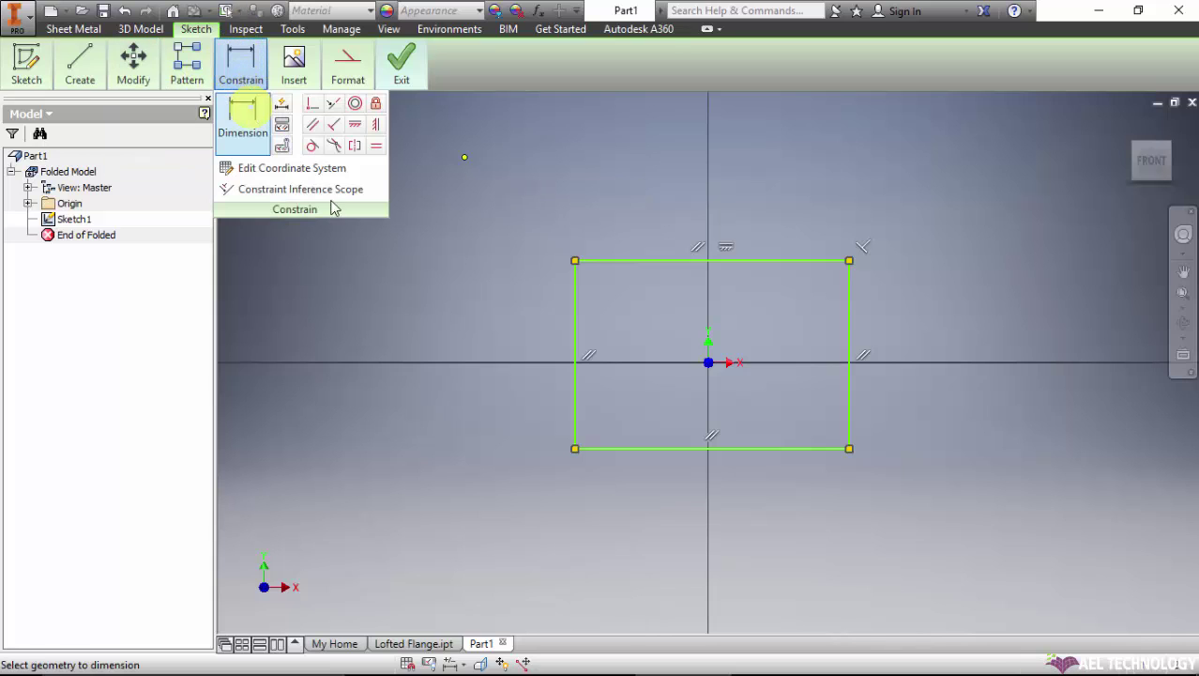
pyautogui.click(574, 334)
pyautogui.click(541, 328)
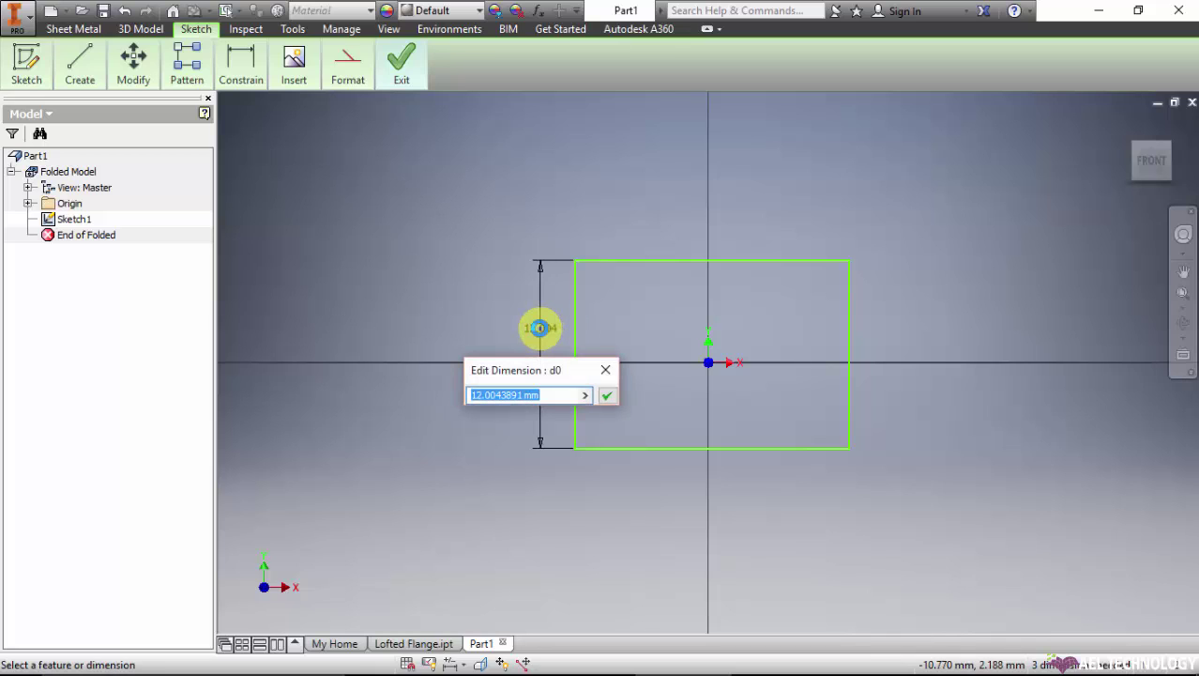
pyautogui.press('Escape')
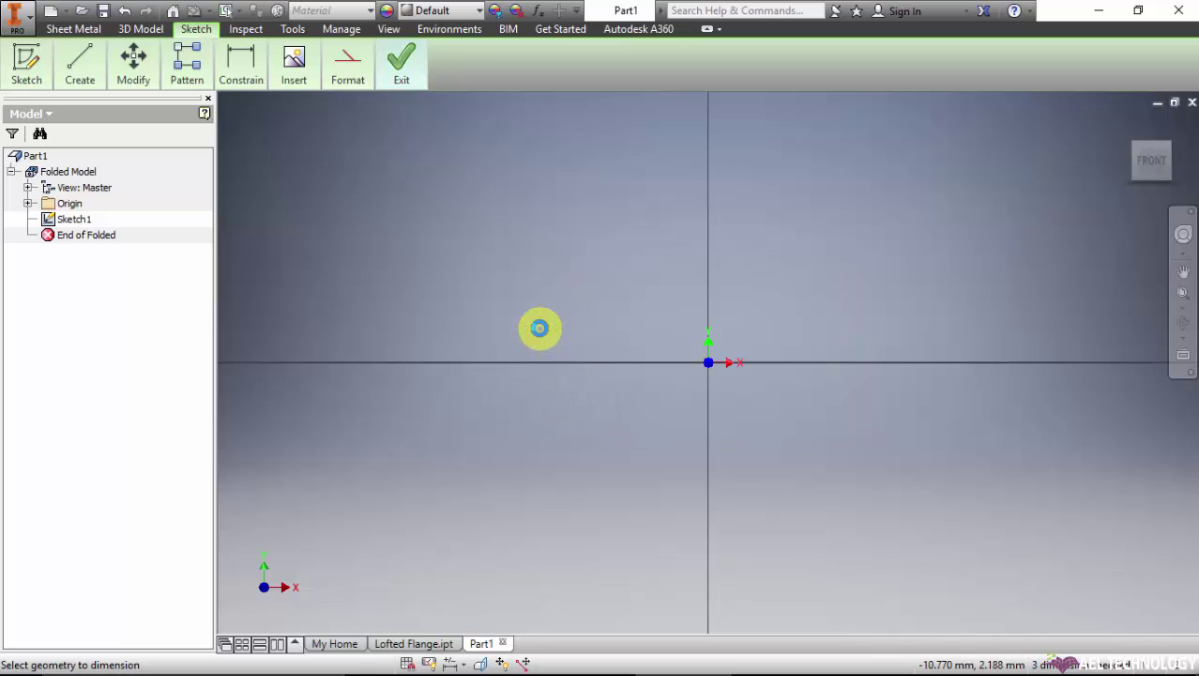
pyautogui.scroll(-5, 542, 373)
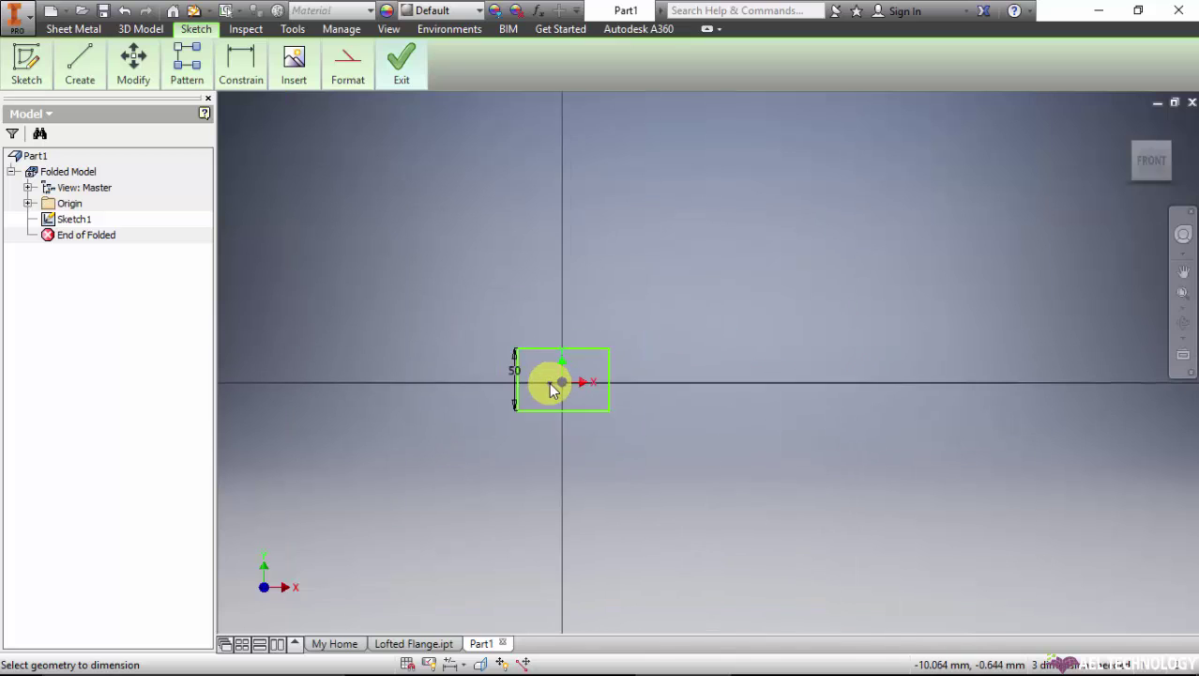
pyautogui.scroll(3, 541, 374)
# - Dimension the rectangle's top edge to a width of 50
pyautogui.click(241, 64)
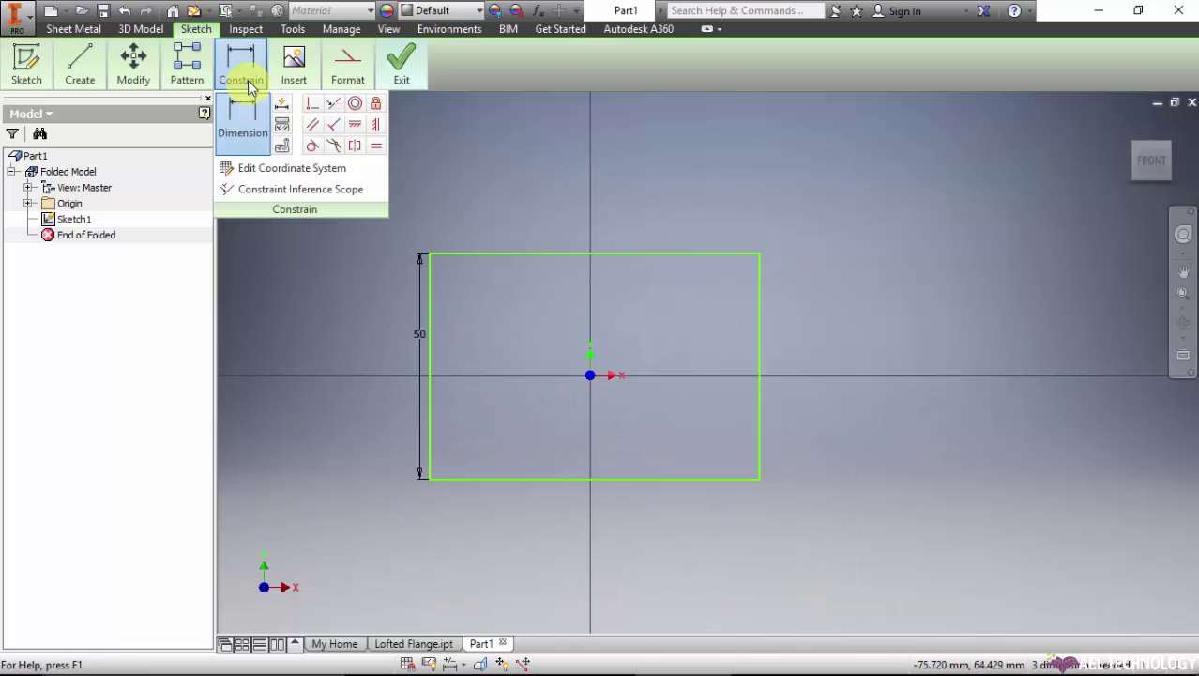
pyautogui.click(521, 254)
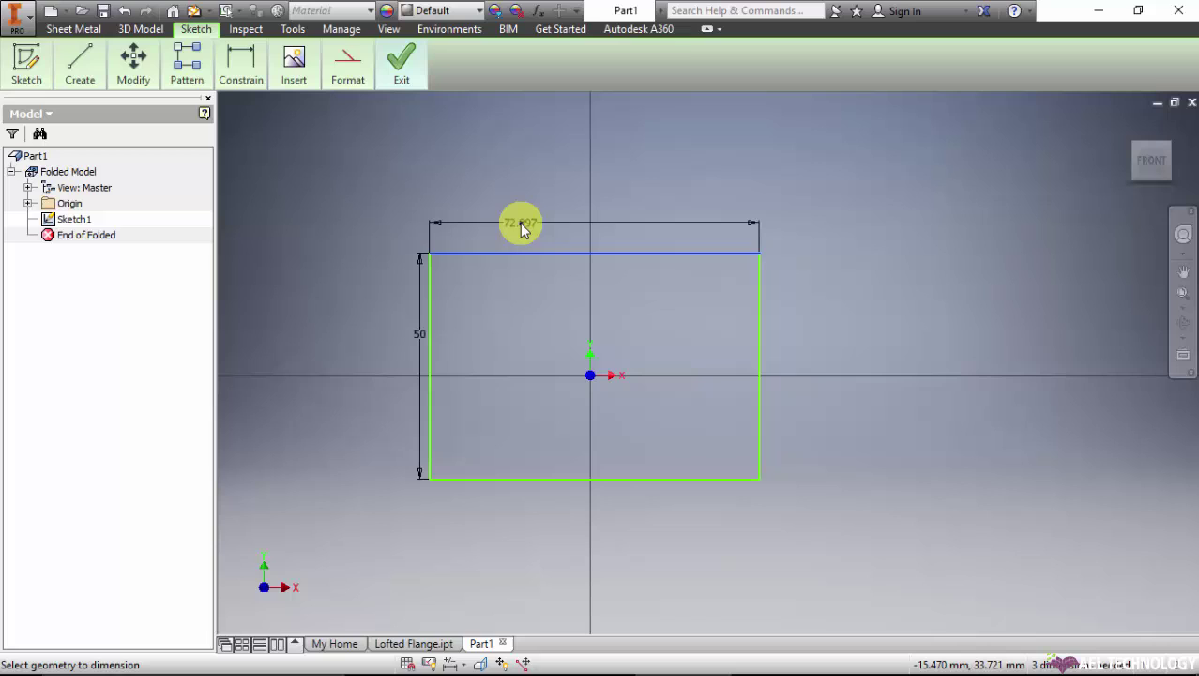
pyautogui.click(520, 223)
pyautogui.write('50')
pyautogui.press('Return')
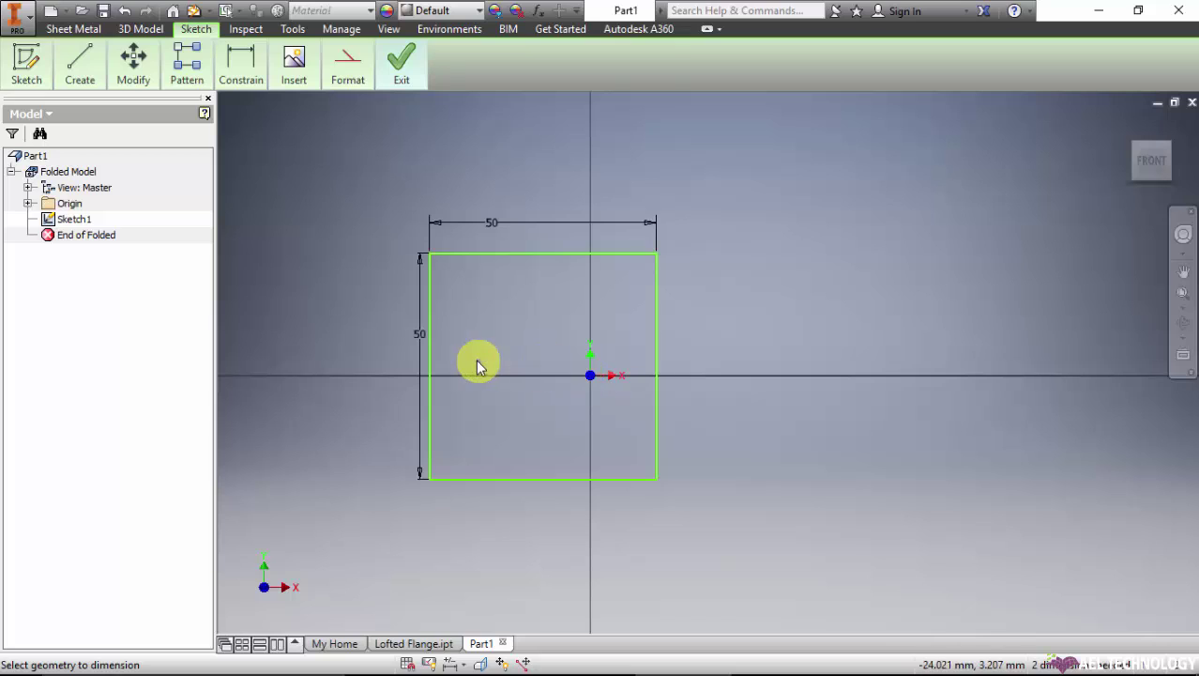
# - Set the left edge and bottom edge each 25 from the origin
pyautogui.click(430, 327)
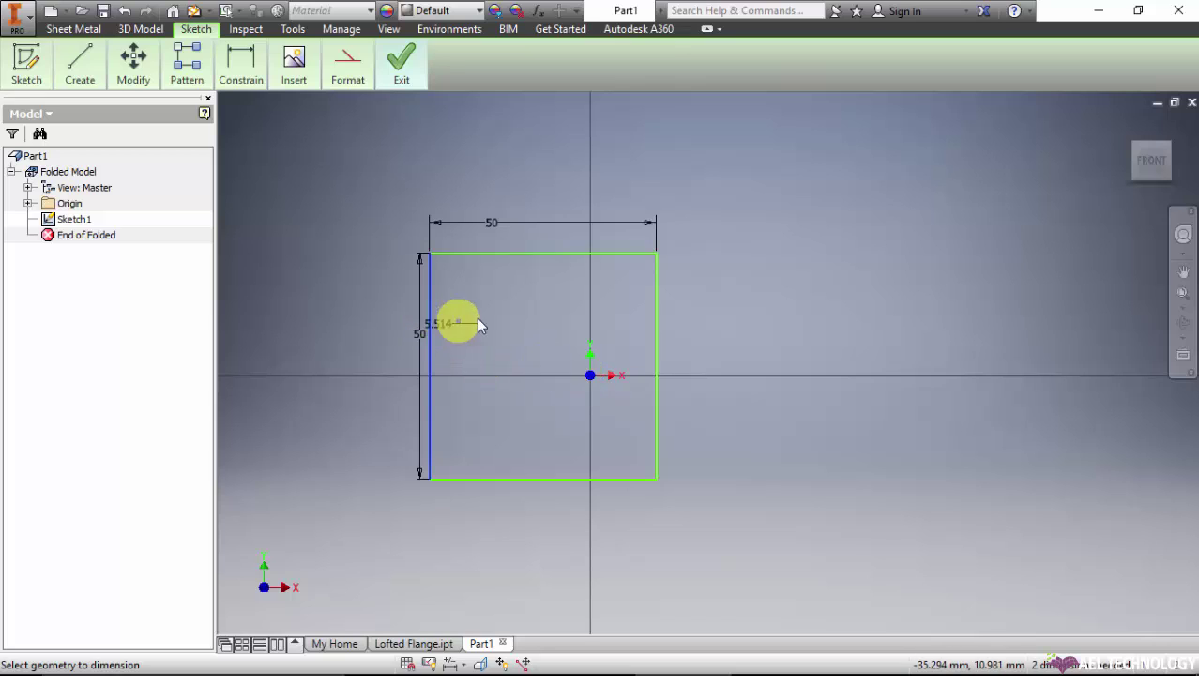
pyautogui.click(493, 314)
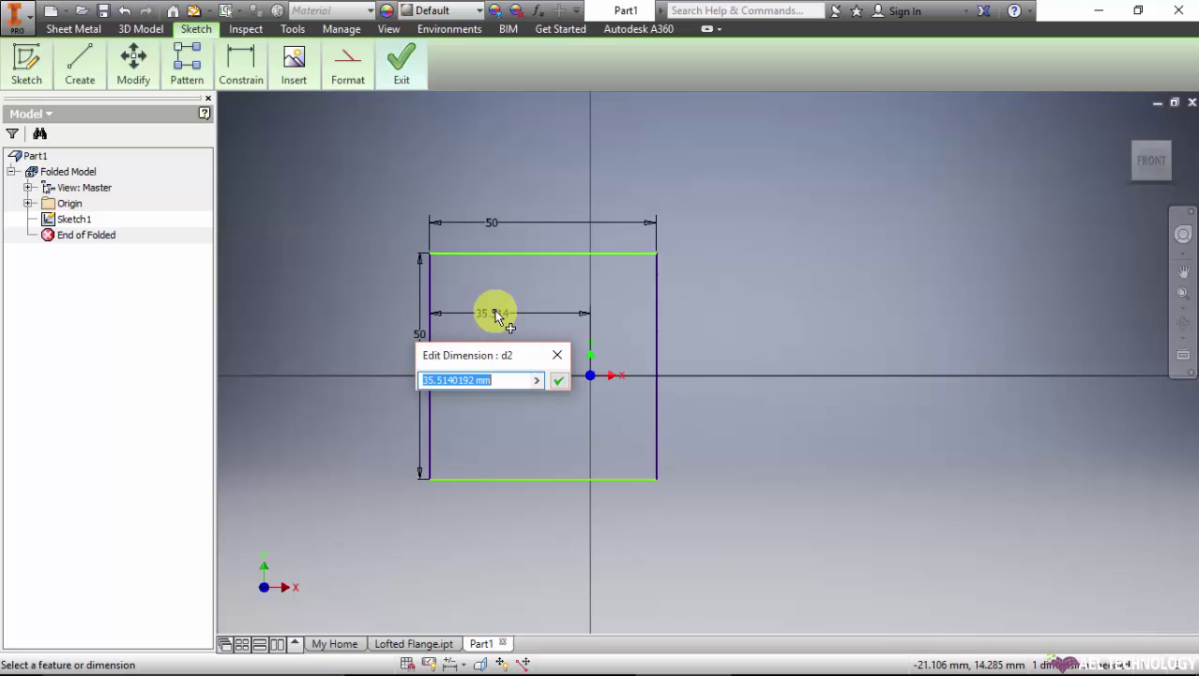
pyautogui.press('Return')
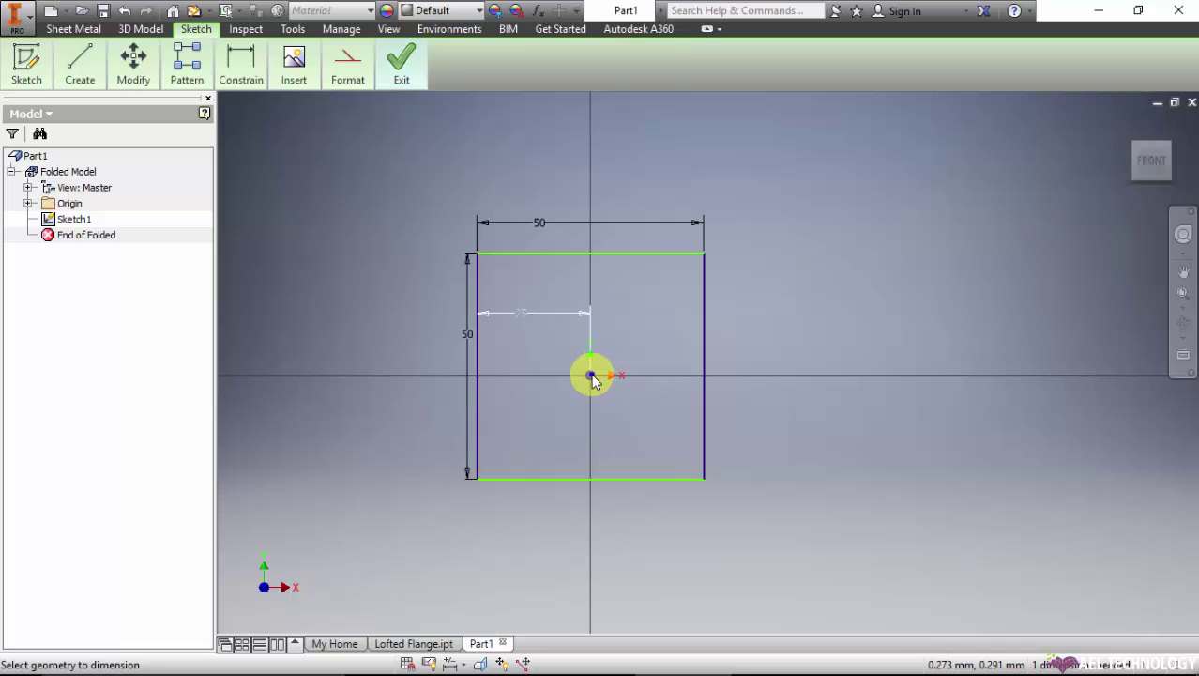
pyautogui.click(627, 481)
pyautogui.click(590, 375)
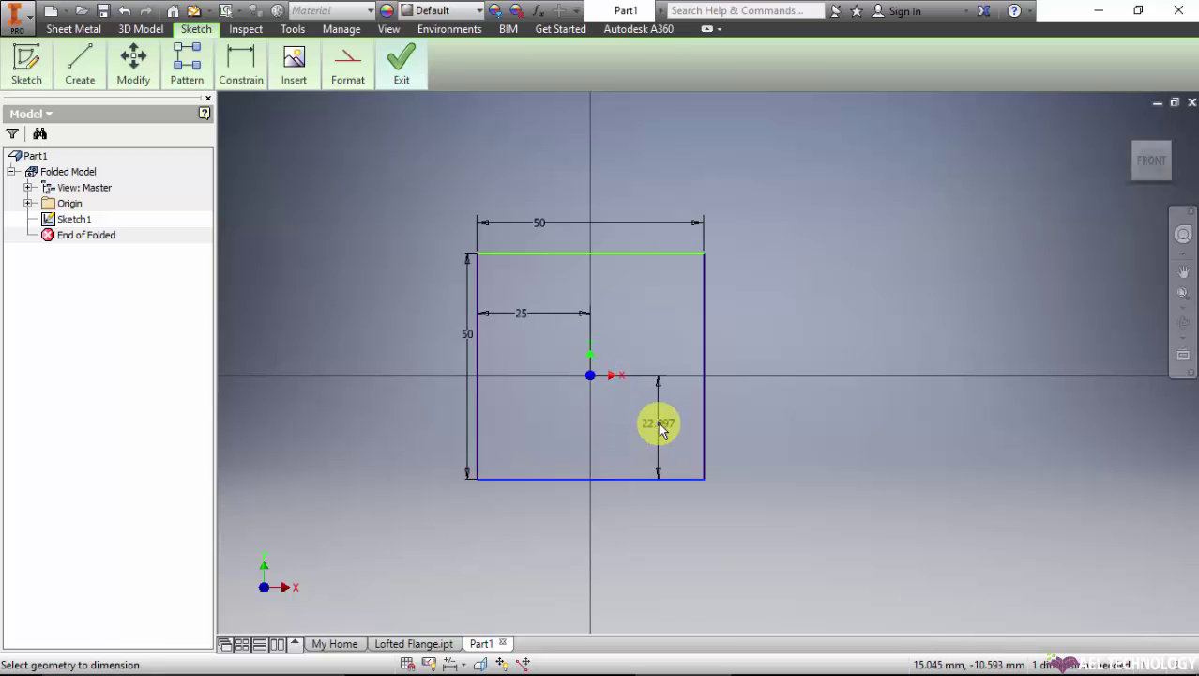
pyautogui.click(660, 427)
pyautogui.press('Return')
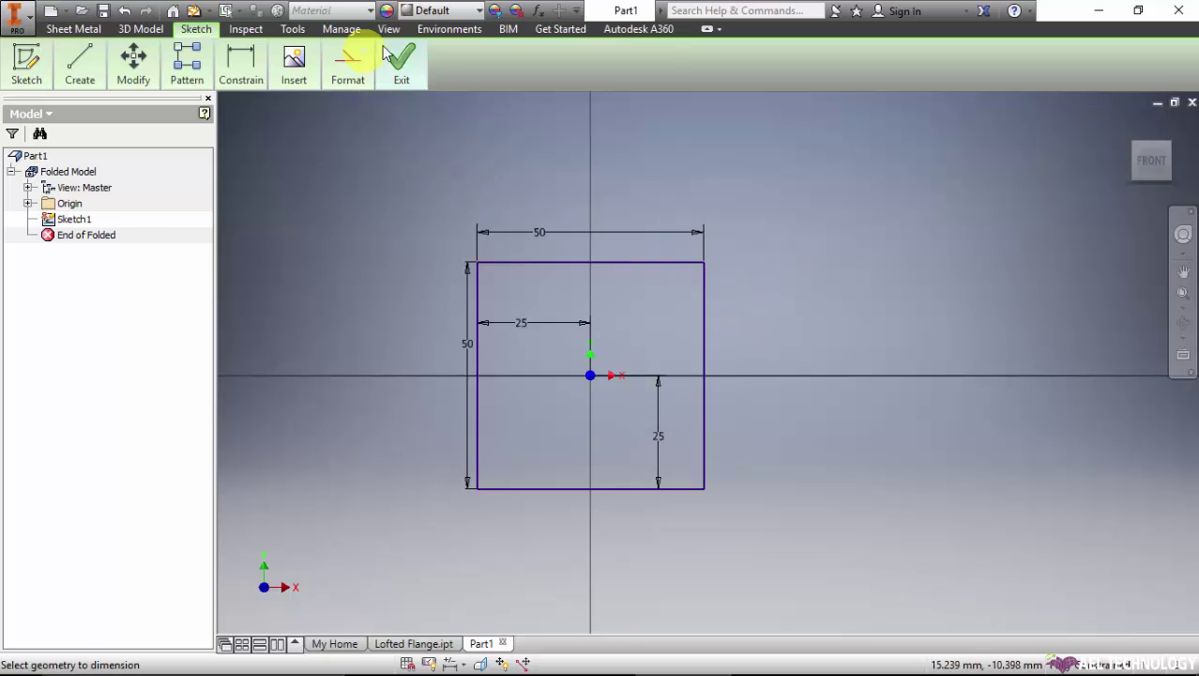
# - Finish Sketch1, then create an offset work plane 75 mm from the XY Plane
pyautogui.moveTo(402, 66)
pyautogui.click(403, 134)
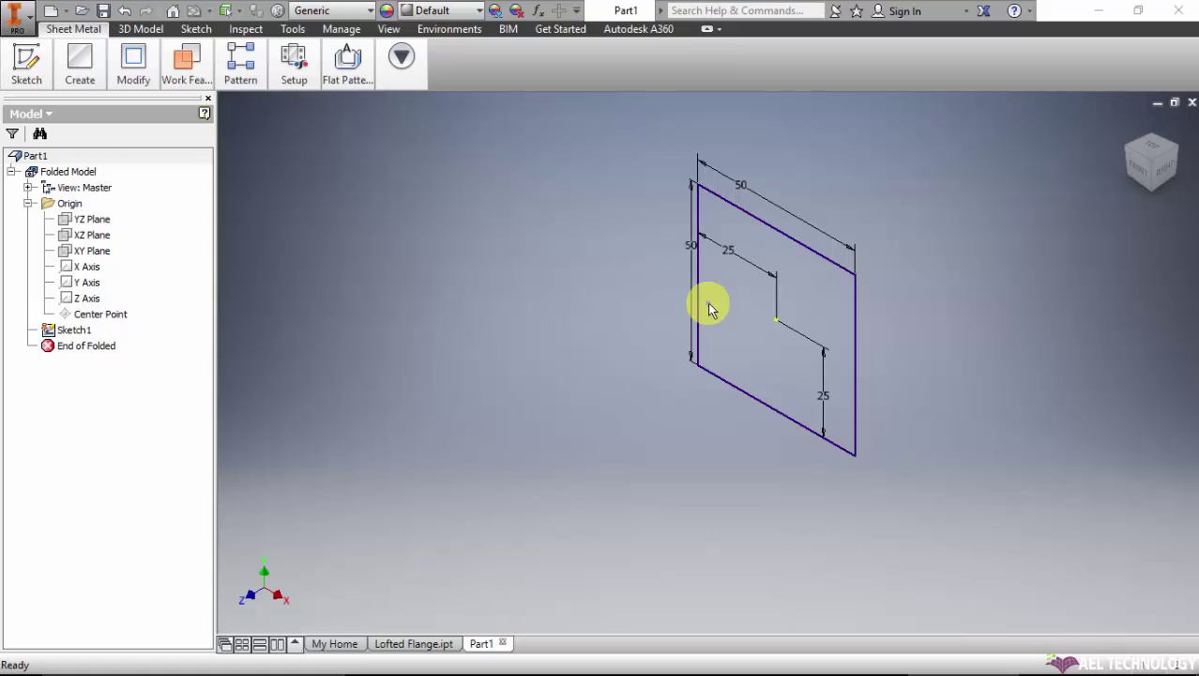
pyautogui.click(191, 80)
pyautogui.click(184, 145)
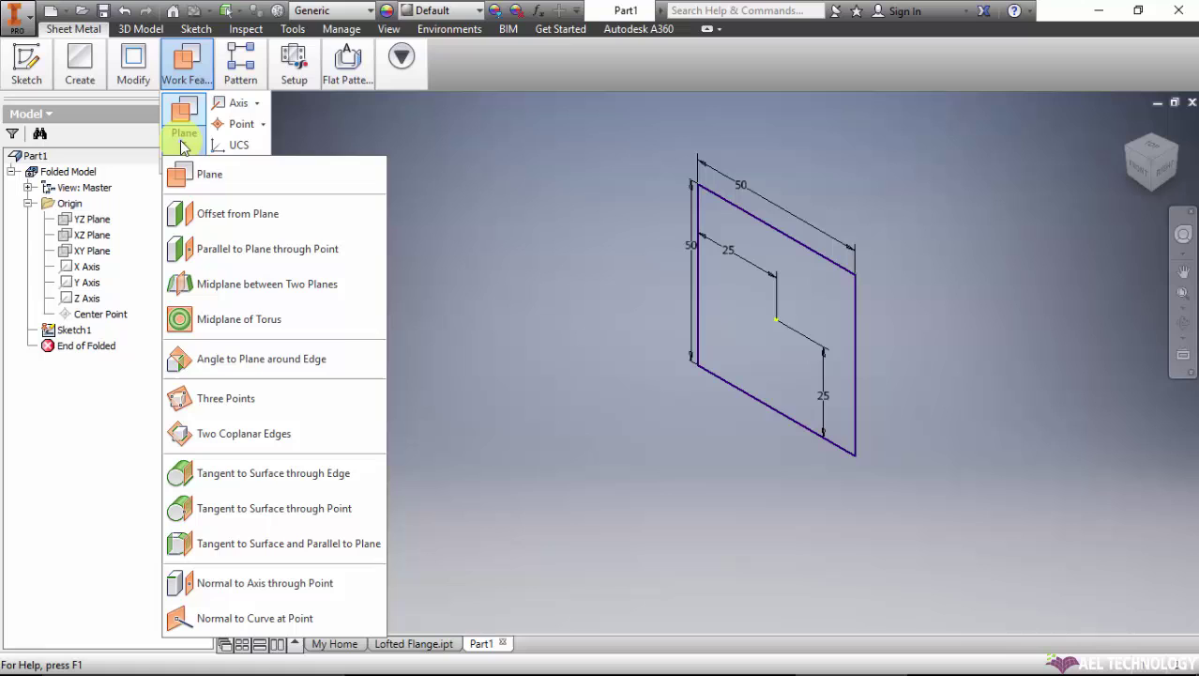
pyautogui.click(204, 215)
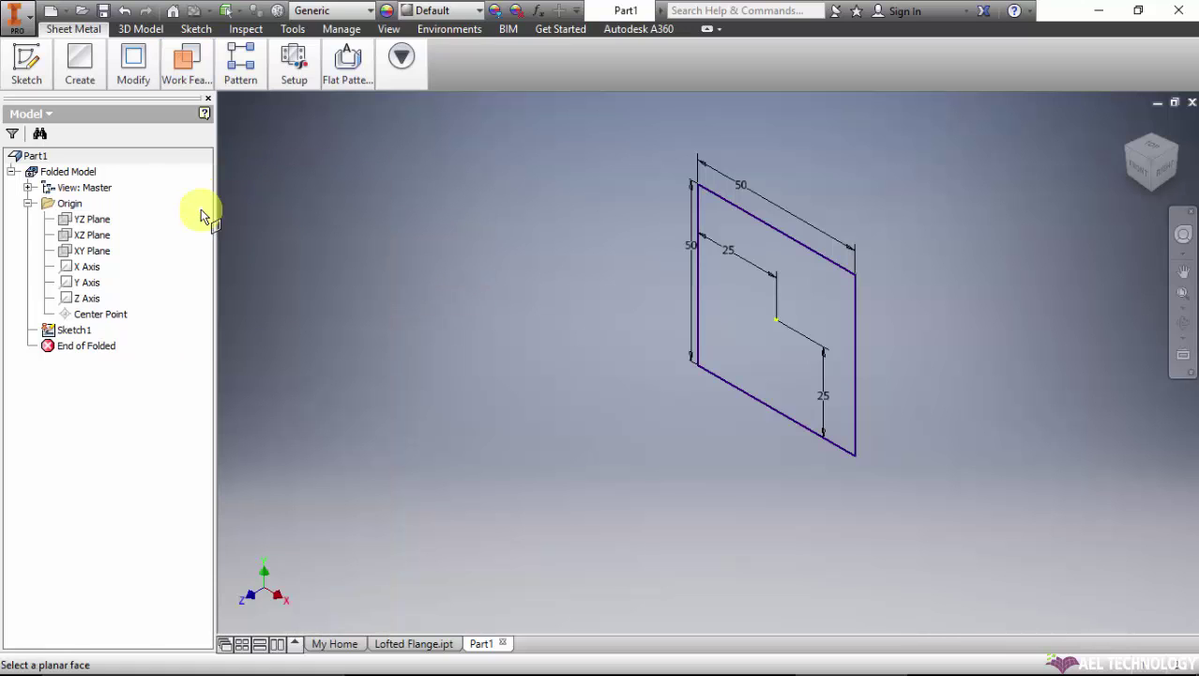
pyautogui.click(92, 254)
pyautogui.click(817, 399)
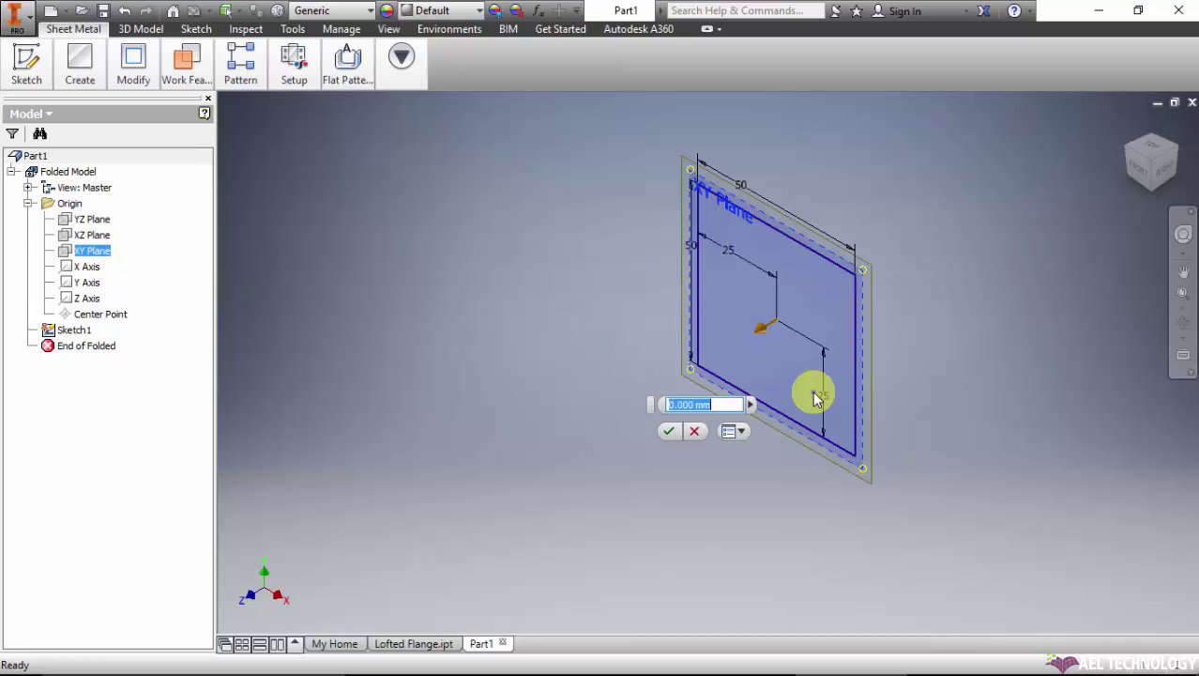
pyautogui.write('75')
pyautogui.press('Return')
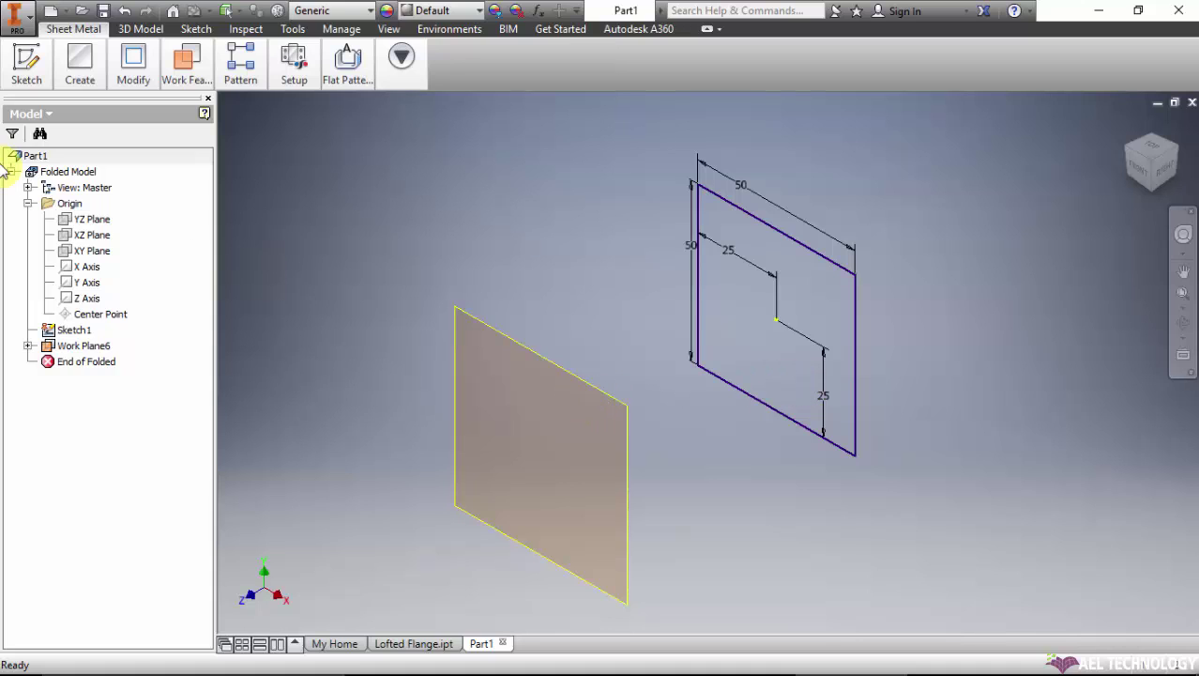
# - Start a new 2D sketch on the offset Work Plane6
pyautogui.click(15, 71)
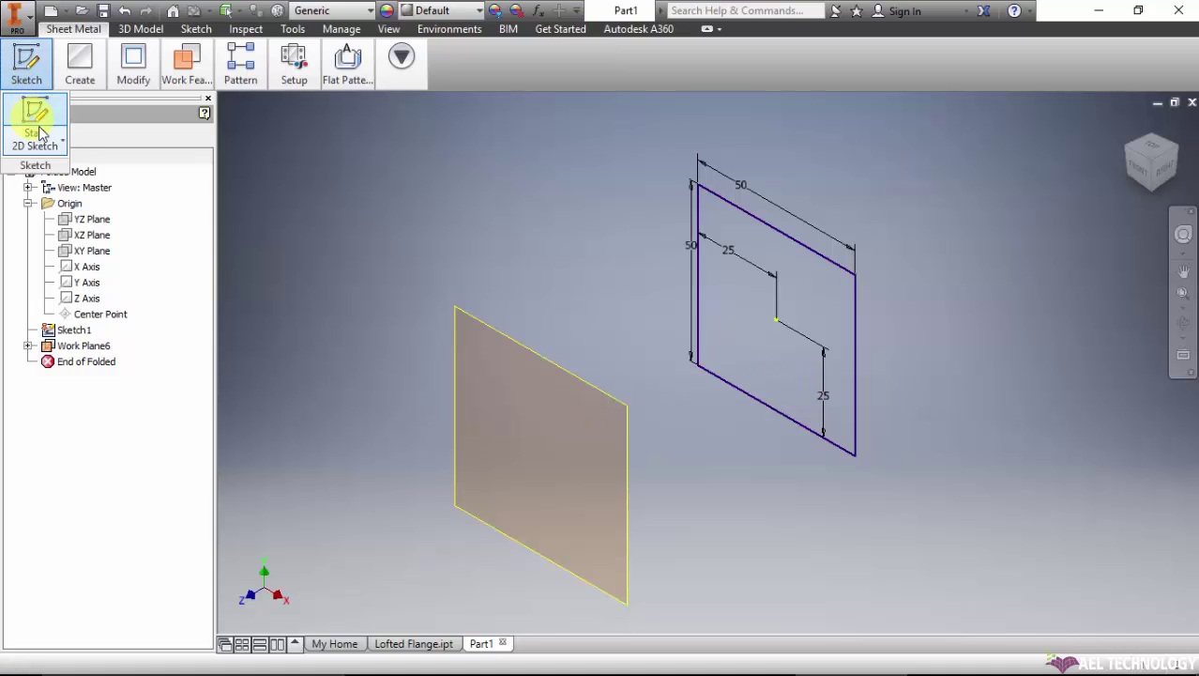
pyautogui.click(61, 142)
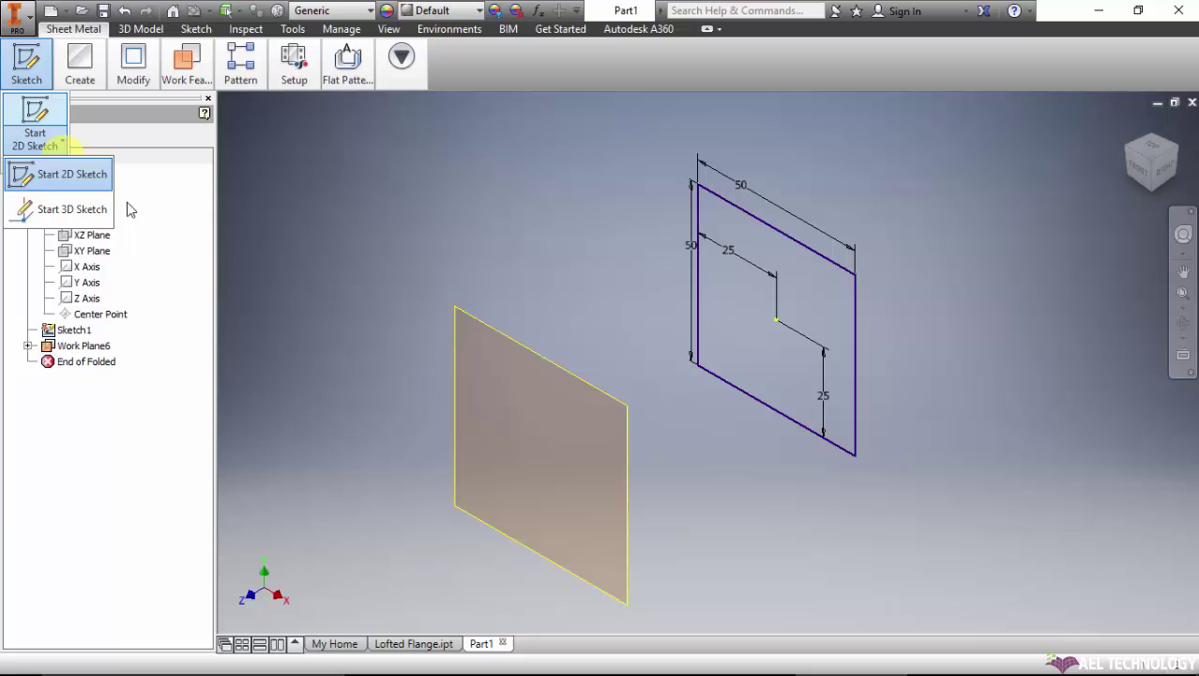
pyautogui.click(78, 175)
pyautogui.click(528, 351)
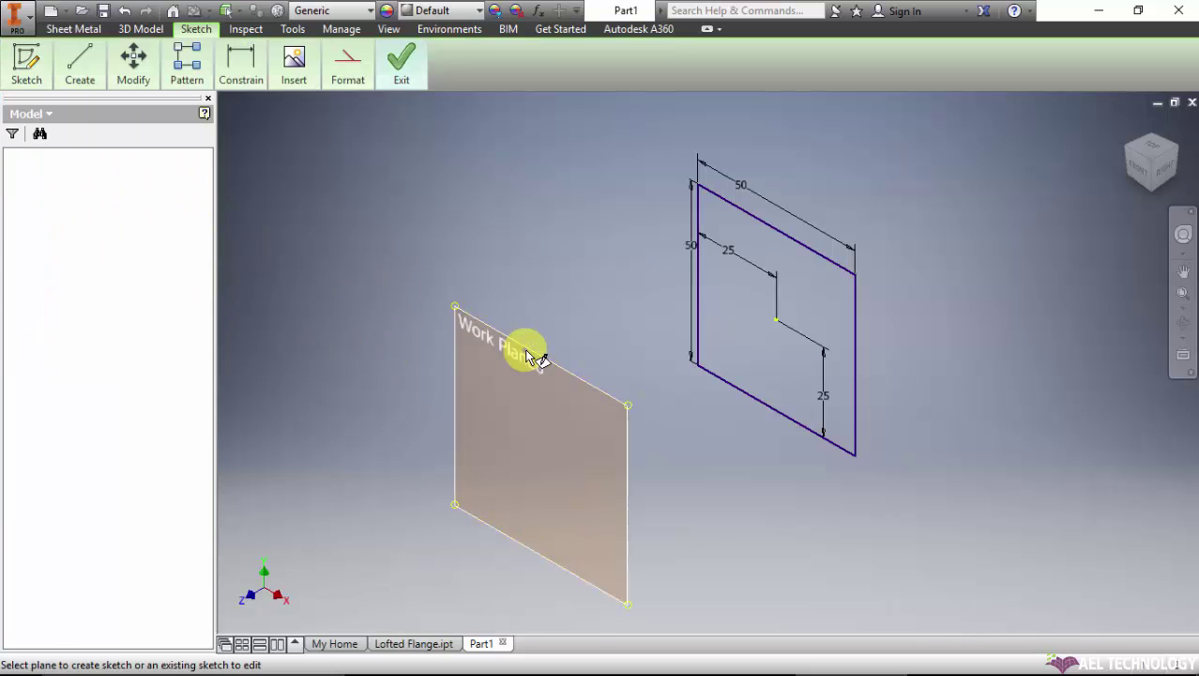
# - Draw a center-point circle centred on the sketch origin
pyautogui.click(80, 68)
pyautogui.click(114, 114)
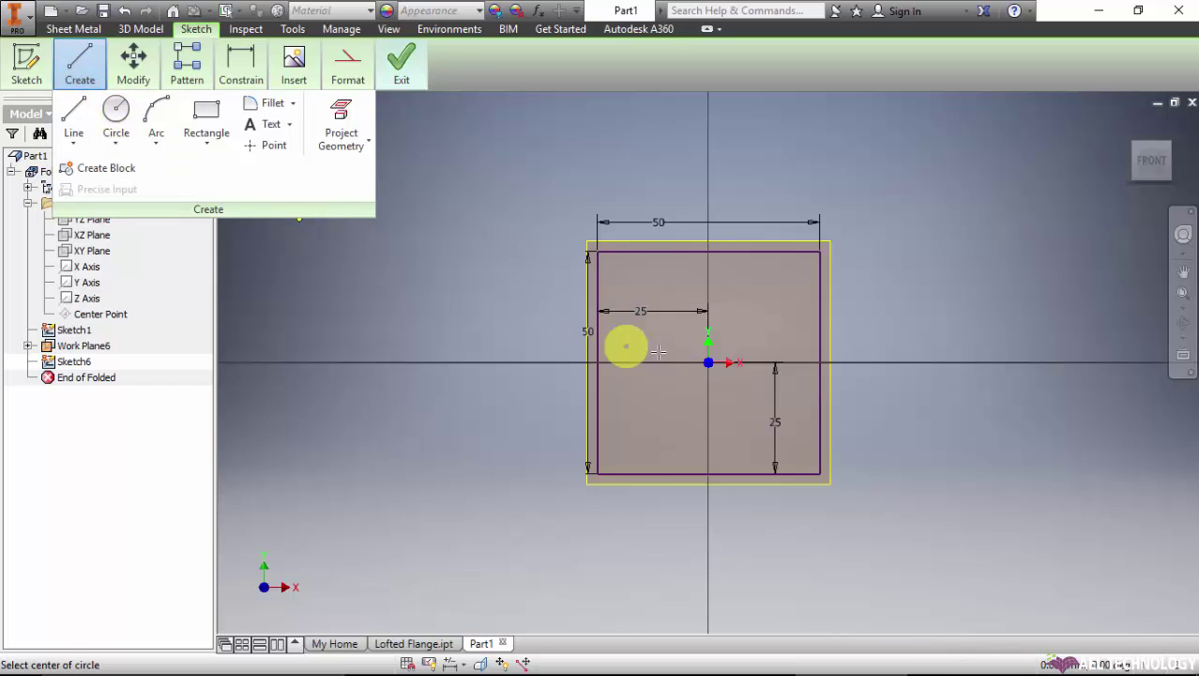
pyautogui.click(708, 362)
pyautogui.click(468, 276)
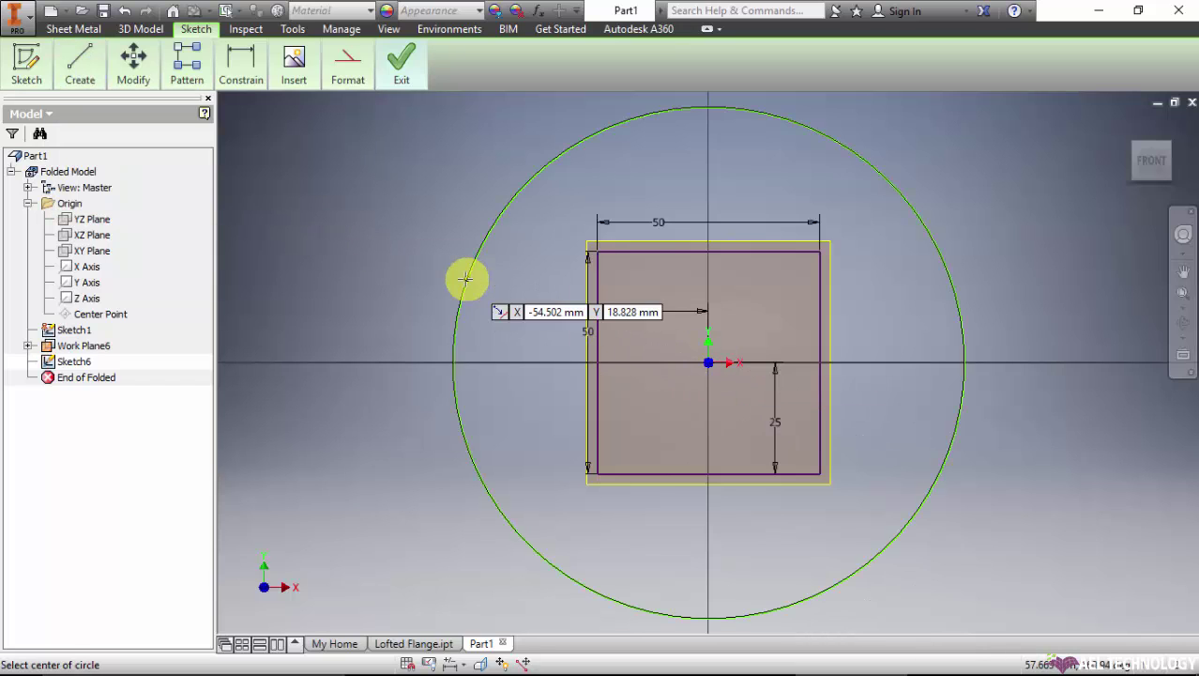
# - Dimension the circle's diameter to 100
pyautogui.click(240, 66)
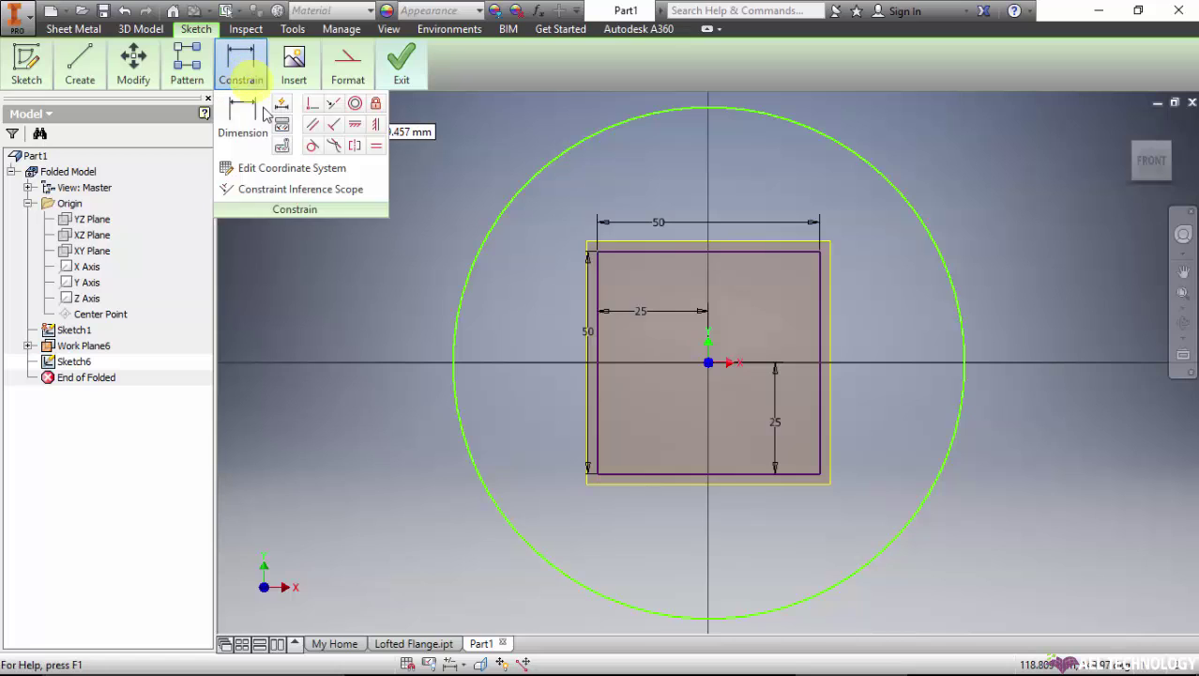
pyautogui.click(257, 125)
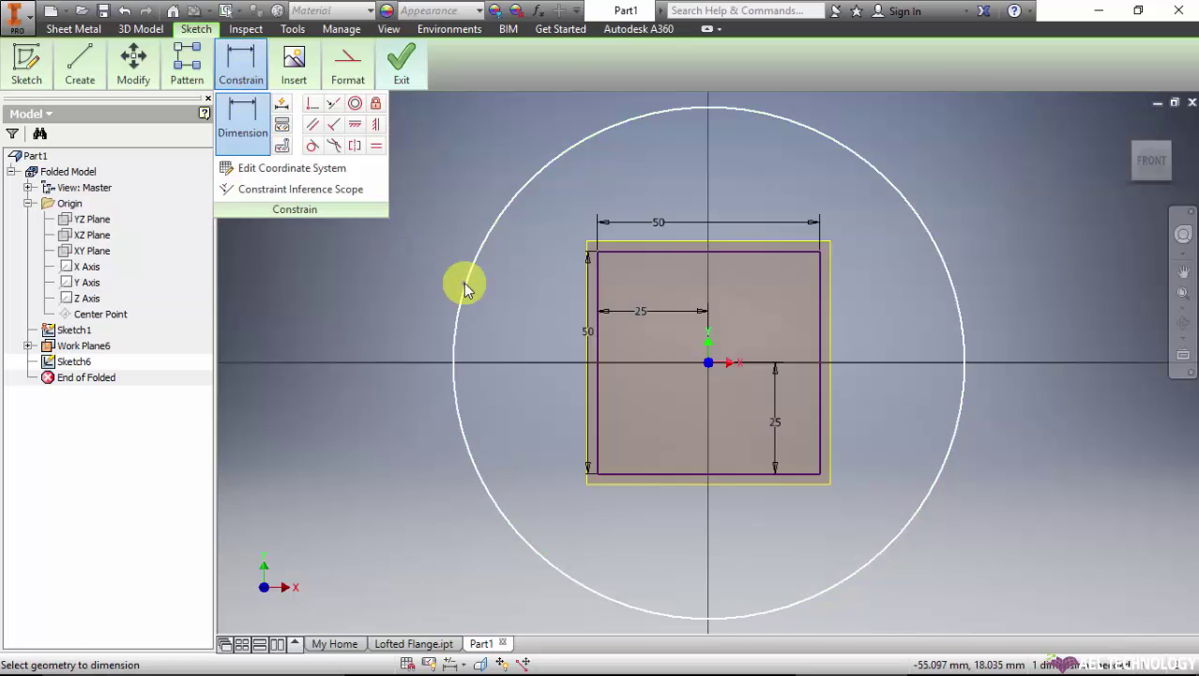
pyautogui.click(468, 286)
pyautogui.click(413, 272)
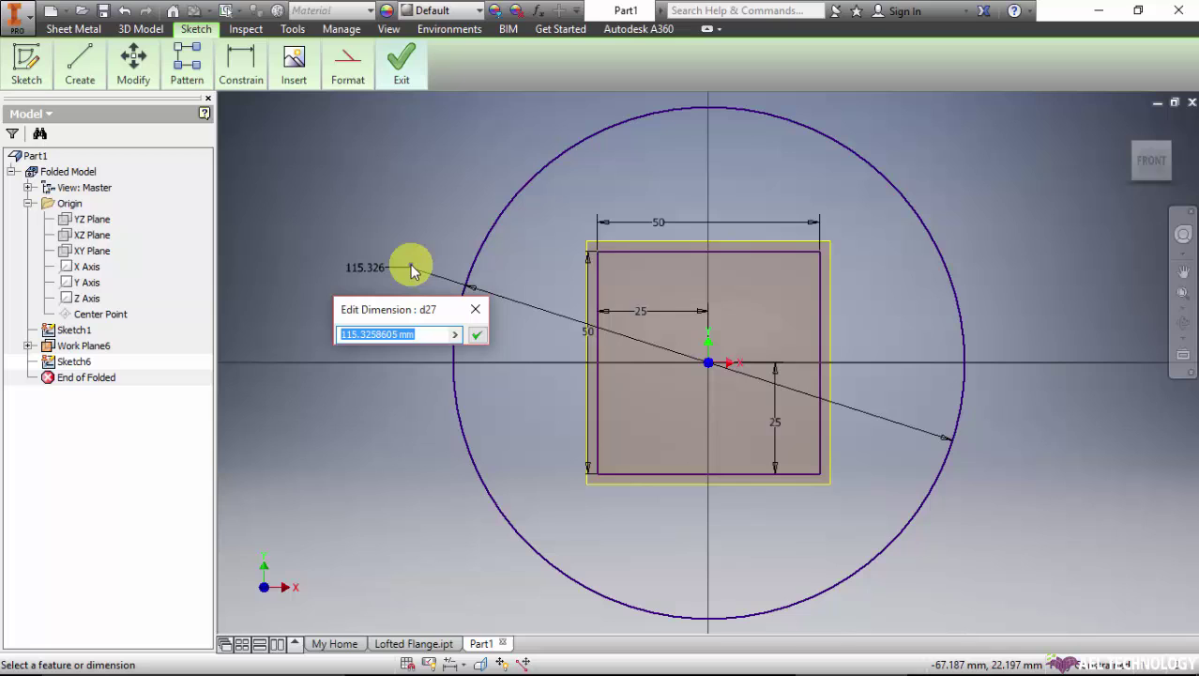
pyautogui.press('Return')
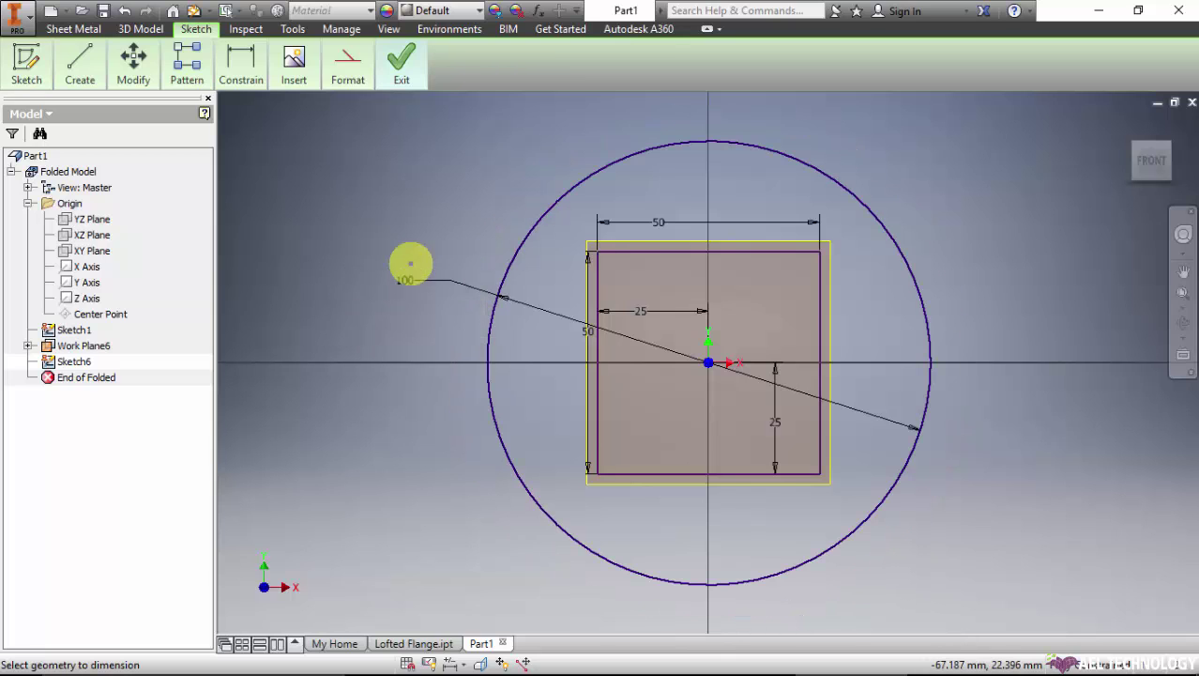
# - Finish the circle sketch, Sketch6, and pan toward the two profiles
pyautogui.moveTo(418, 54)
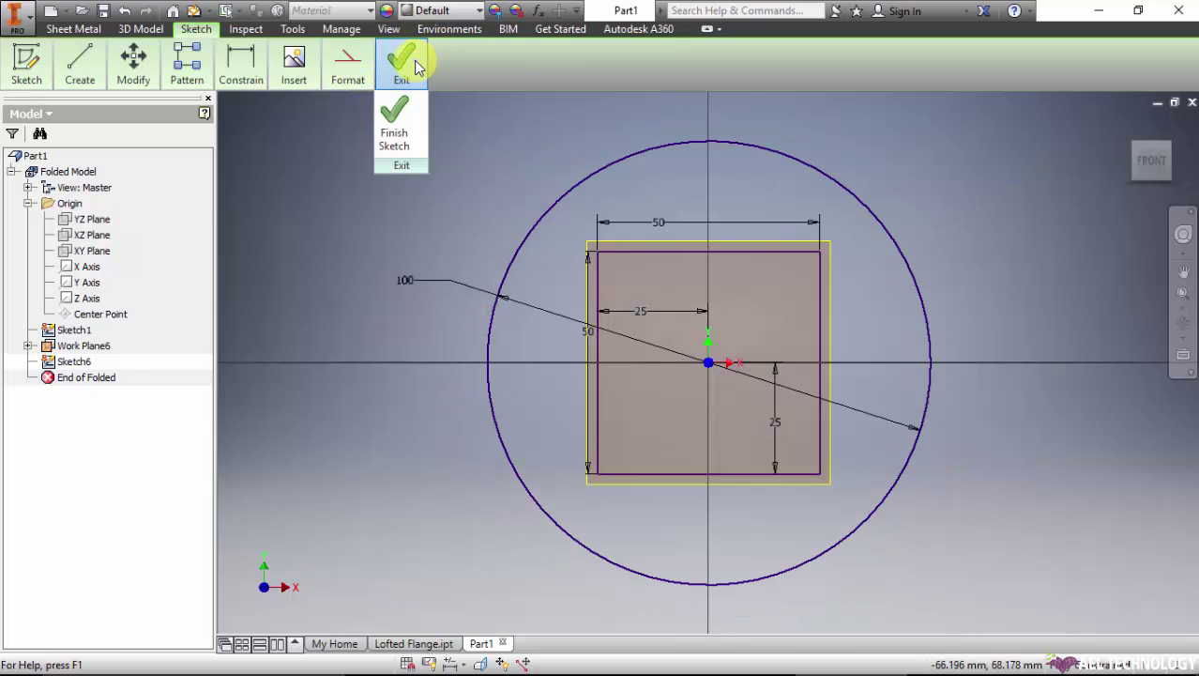
pyautogui.click(398, 119)
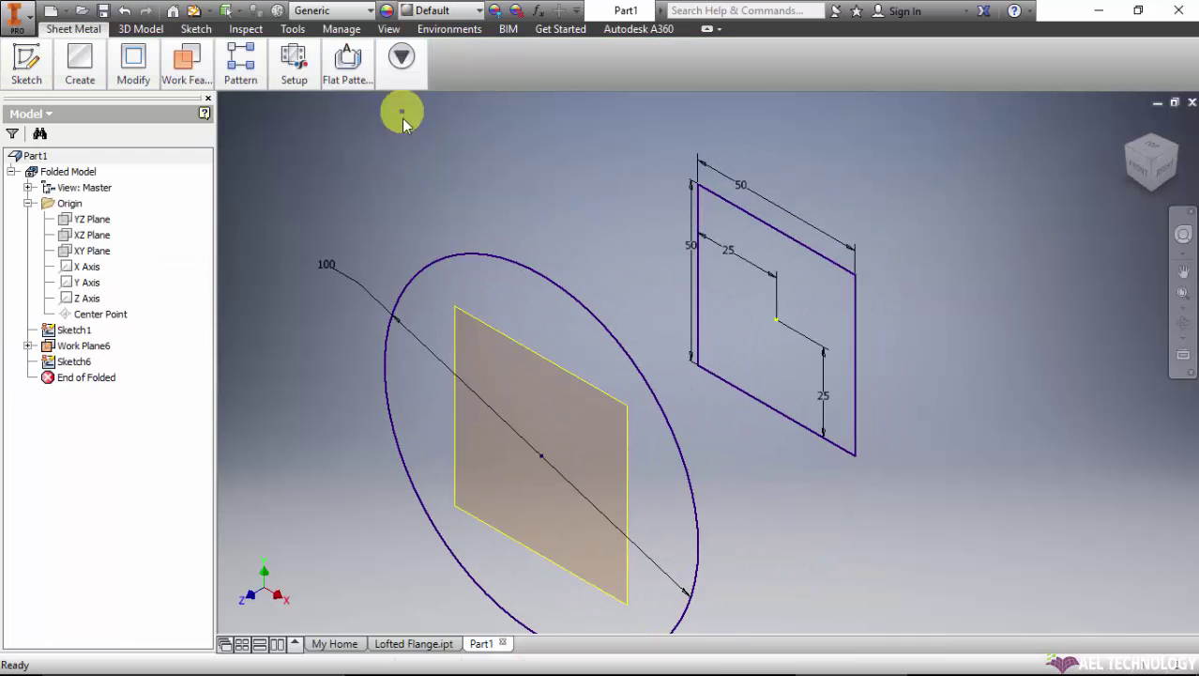
pyautogui.scroll(4, 447, 298)
pyautogui.moveTo(447, 311)
pyautogui.mouseDown(button='middle')
pyautogui.moveTo(634, 257)
pyautogui.moveTo(549, 246)
pyautogui.moveTo(515, 313)
pyautogui.mouseUp(button='middle')
pyautogui.scroll(-4, 509, 246)
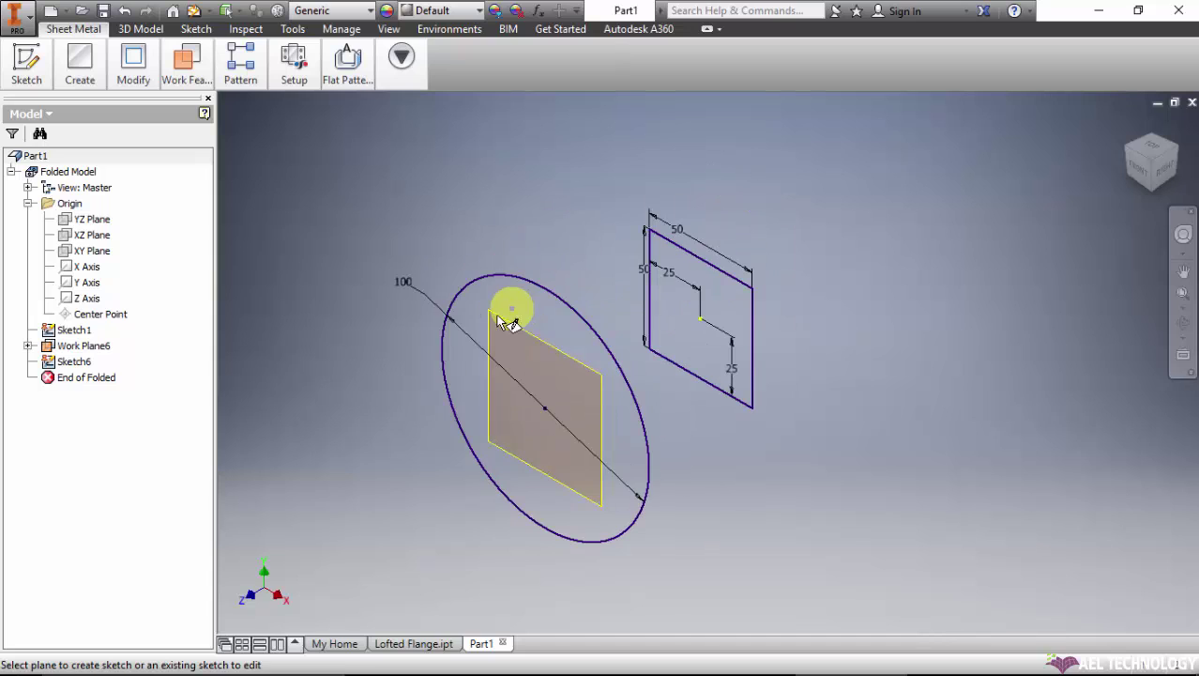
# - Turn off Work Plane6's visibility and orbit to view the circle and square
pyautogui.rightClick(557, 352)
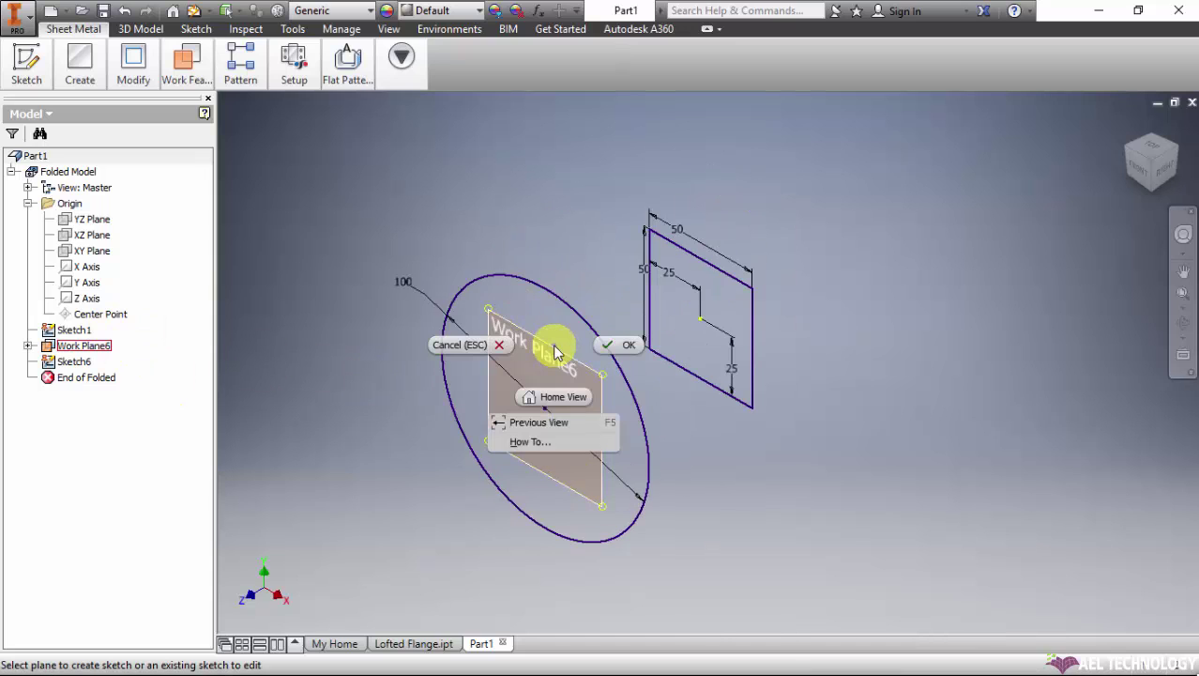
pyautogui.rightClick(86, 351)
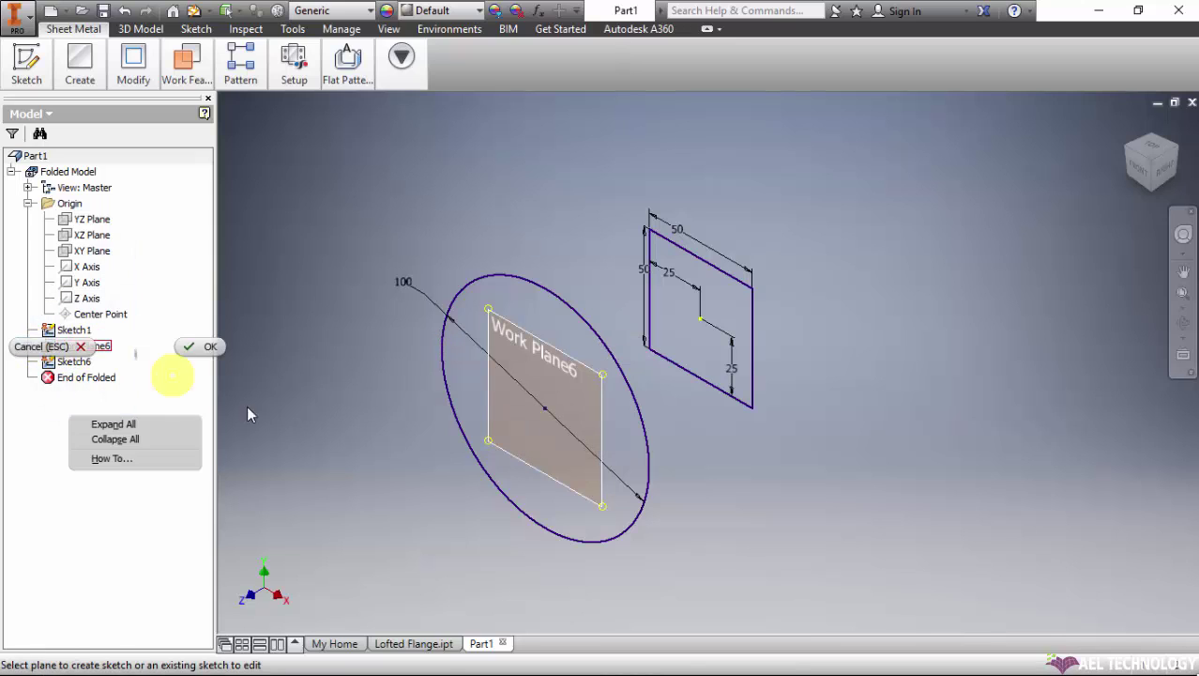
pyautogui.click(321, 452)
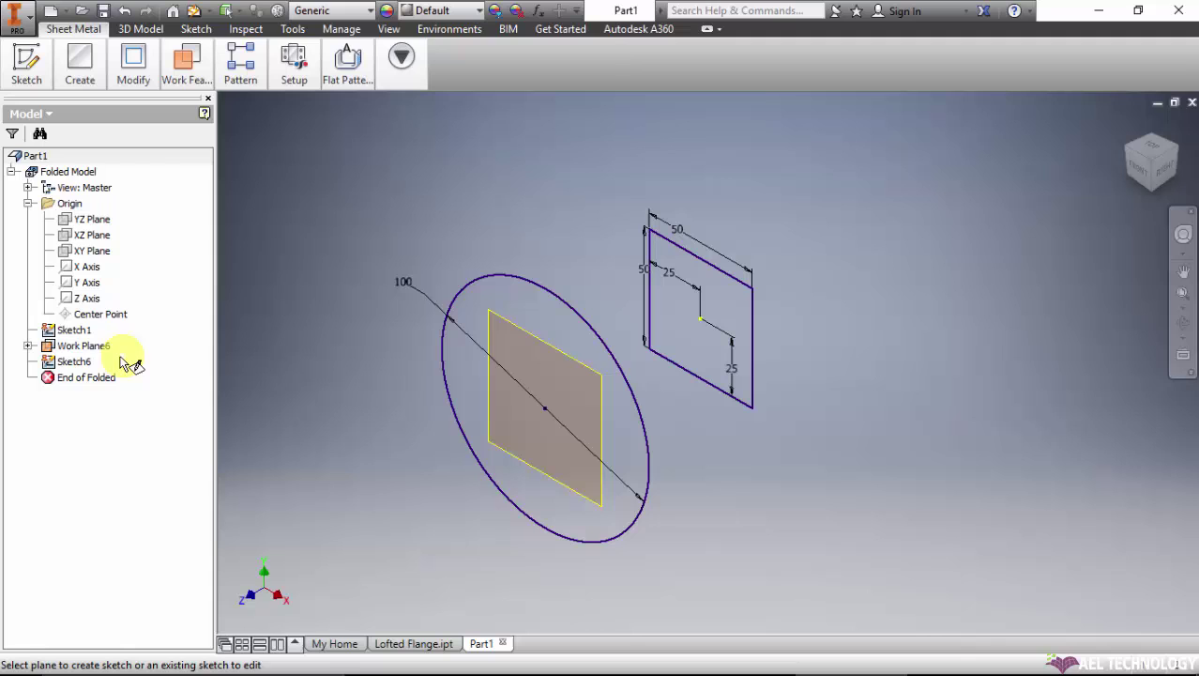
pyautogui.click(92, 347)
pyautogui.rightClick(92, 350)
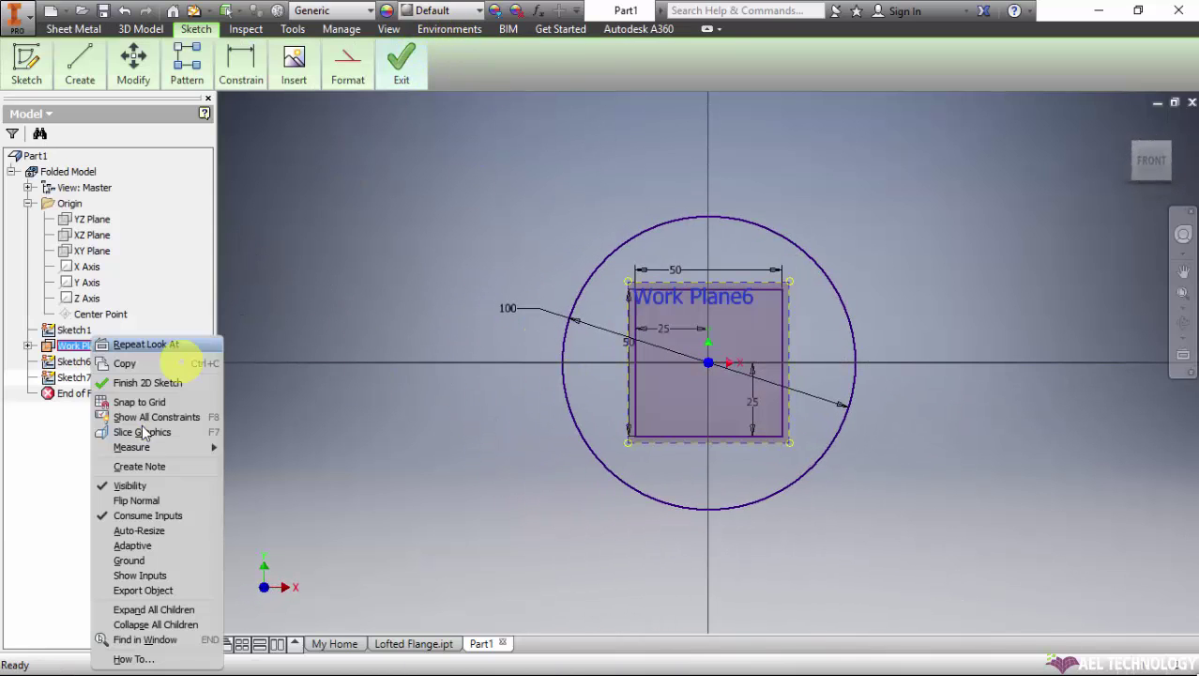
pyautogui.click(247, 379)
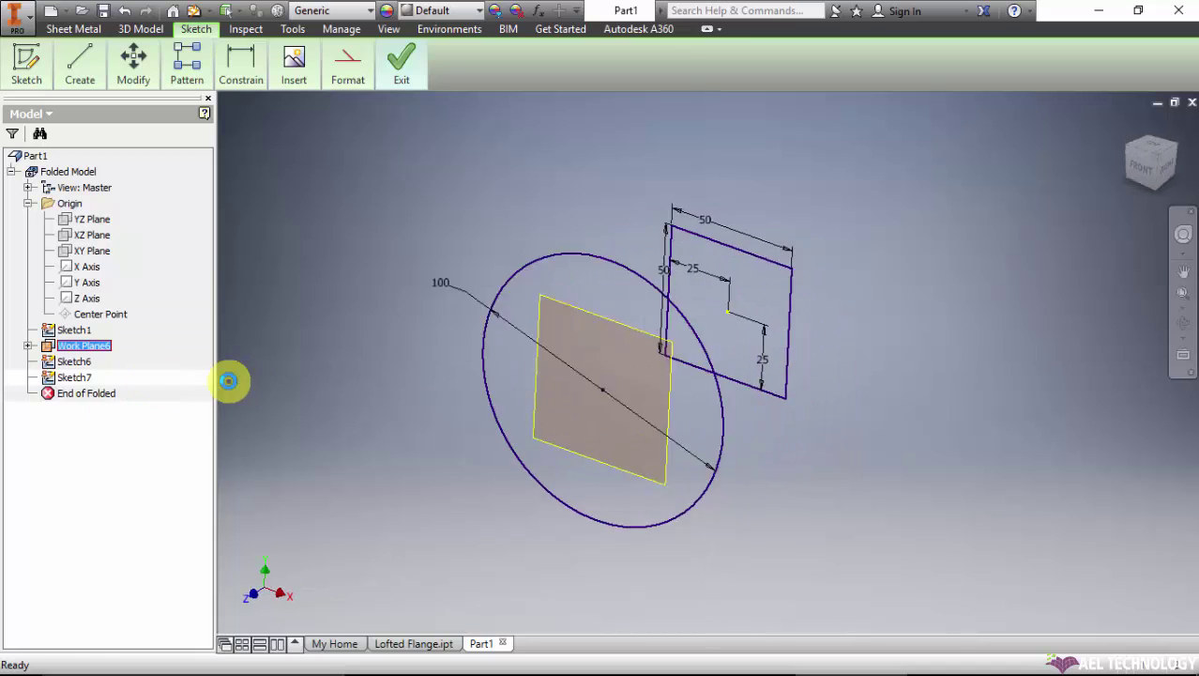
pyautogui.rightClick(547, 352)
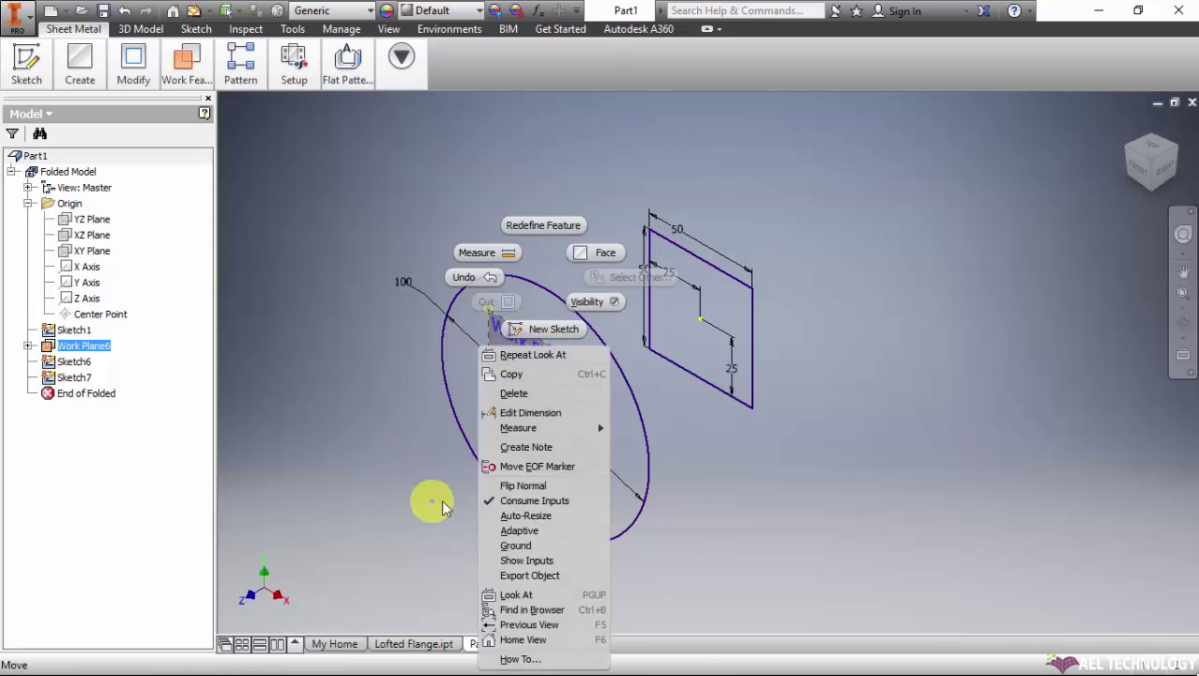
pyautogui.click(582, 301)
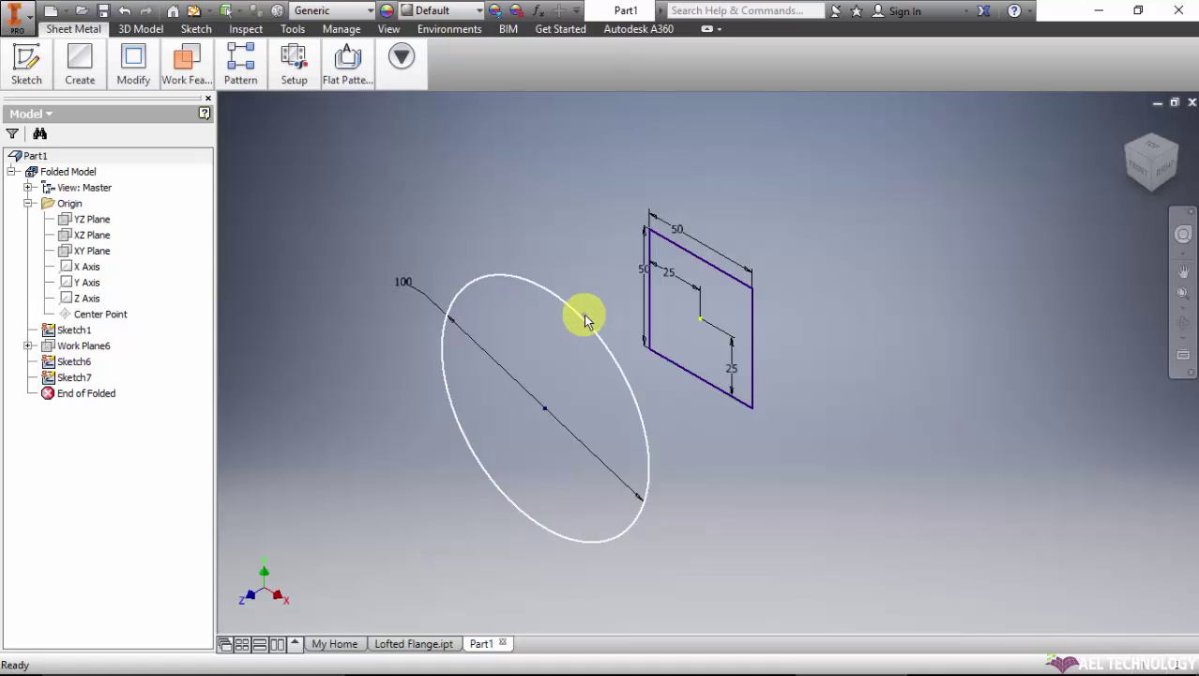
pyautogui.keyDown('shift'); pyautogui.moveTo(584, 313); pyautogui.dragTo(783, 428, button='middle'); pyautogui.keyUp('shift')
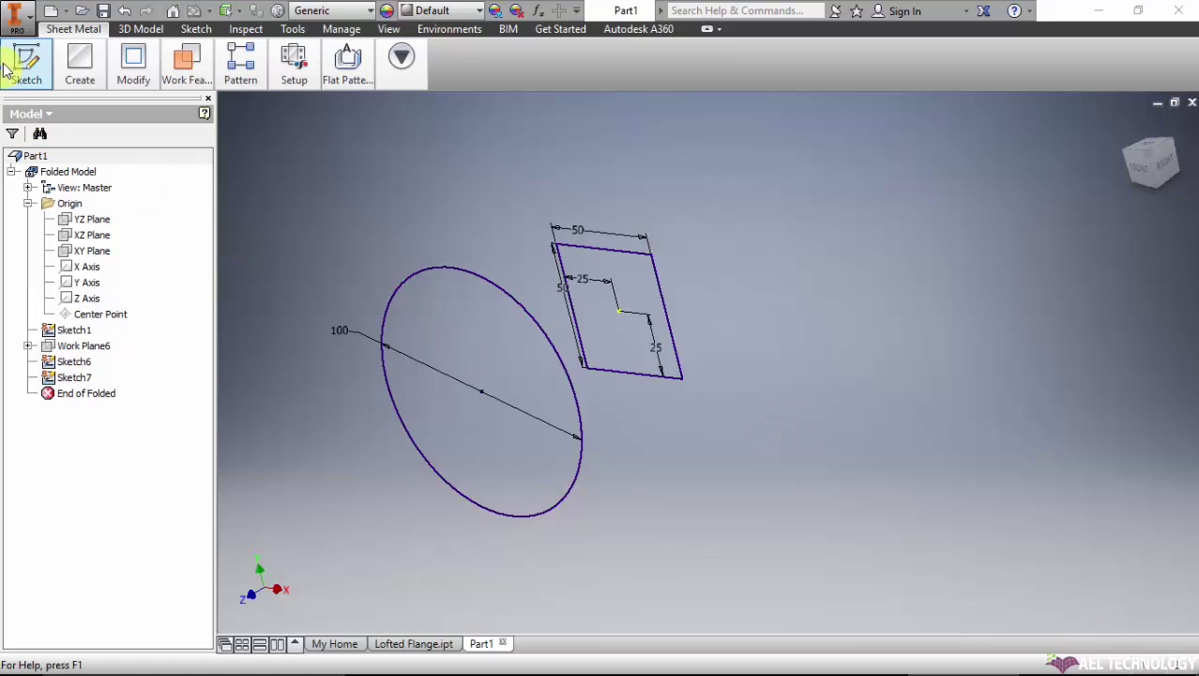
# - Launch Lofted Flange from the Sheet Metal Create tools and orbit around the profiles
pyautogui.click(81, 69)
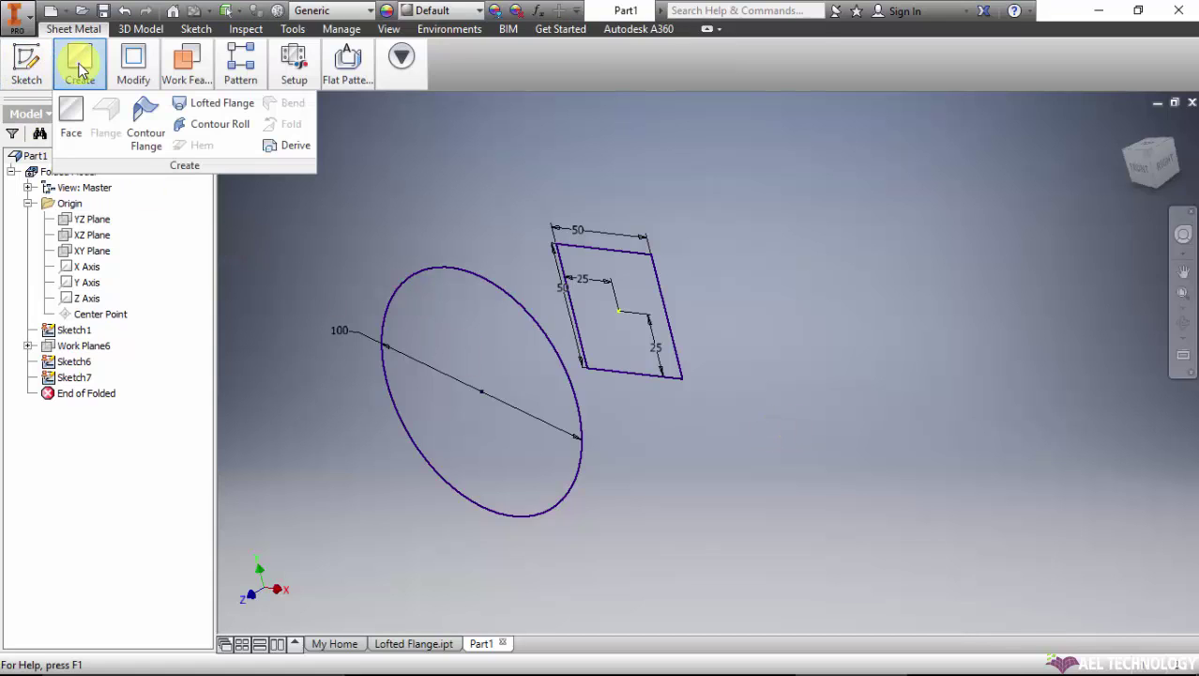
pyautogui.click(210, 105)
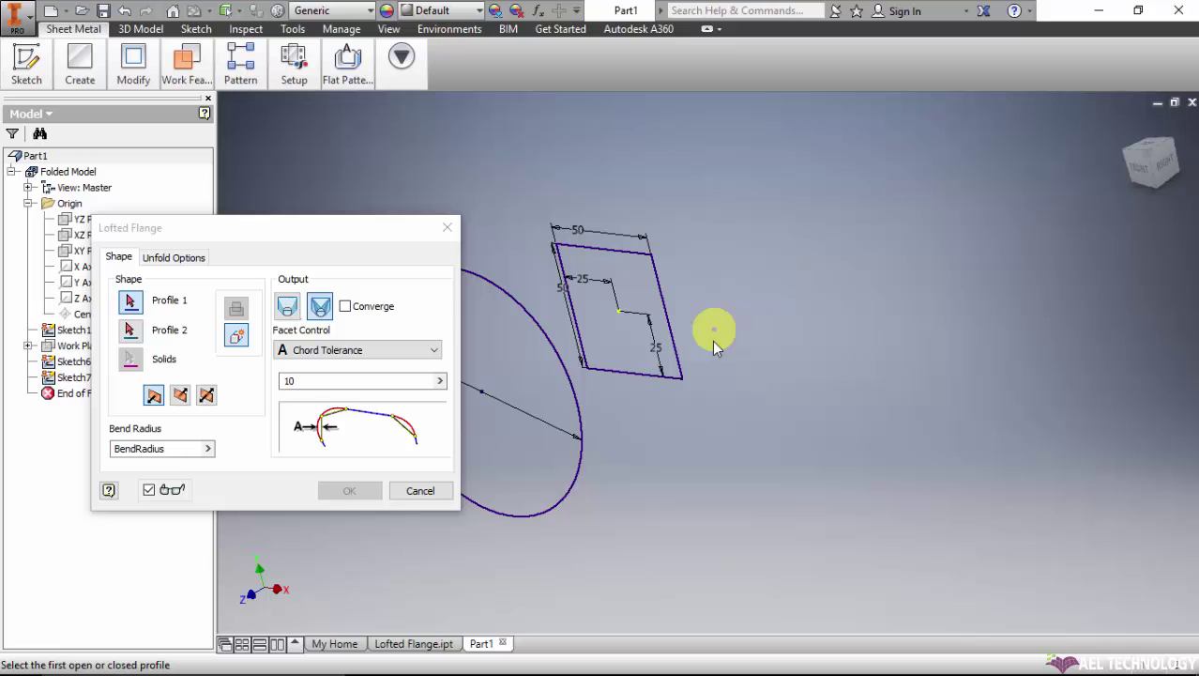
pyautogui.moveTo(639, 438)
pyautogui.keyDown('shift'); pyautogui.mouseDown(button='middle')
pyautogui.moveTo(785, 428)
pyautogui.moveTo(760, 445)
pyautogui.moveTo(619, 461)
pyautogui.moveTo(692, 416)
pyautogui.moveTo(811, 434)
pyautogui.moveTo(828, 409)
pyautogui.mouseUp(button='middle'); pyautogui.keyUp('shift')
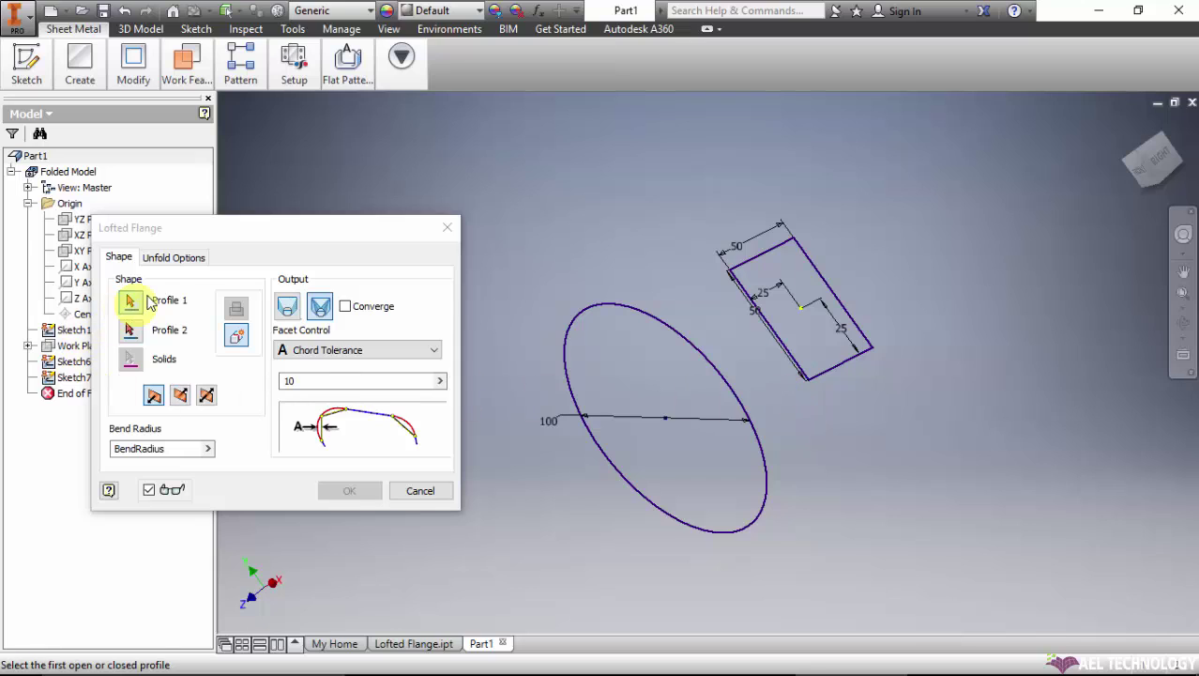
# - Pick the 50×50 square as Profile 1 and the 100-diameter circle as Profile 2
pyautogui.click(809, 264)
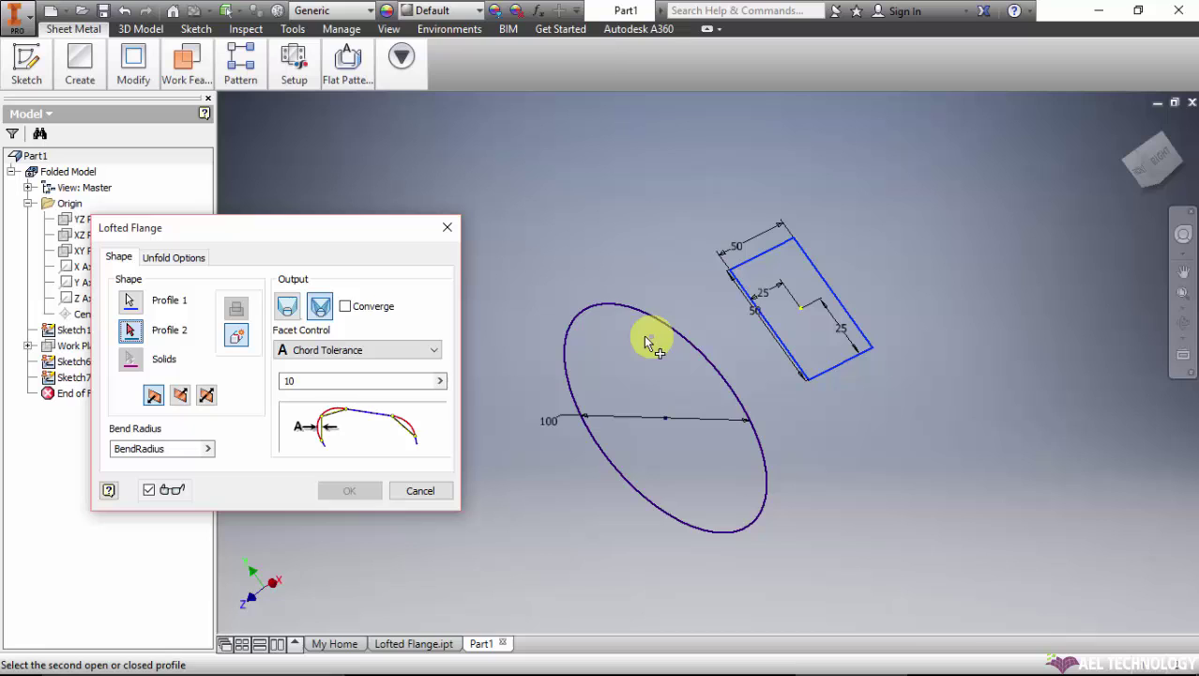
pyautogui.click(626, 311)
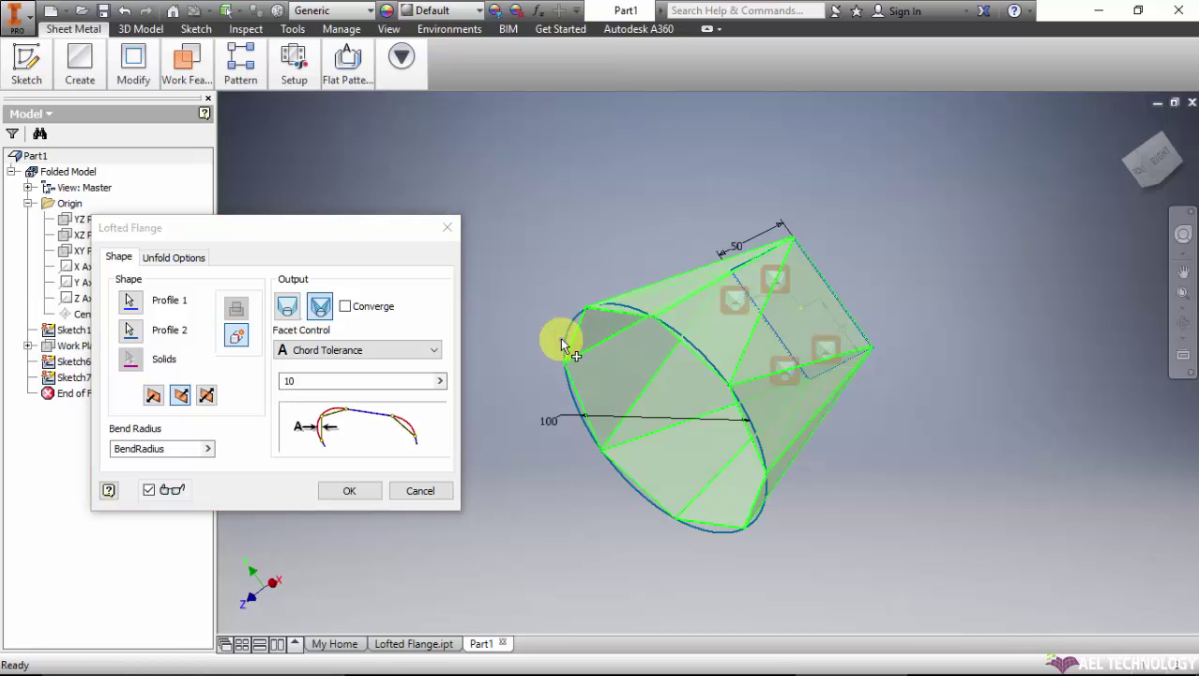
pyautogui.scroll(-3, 538, 432)
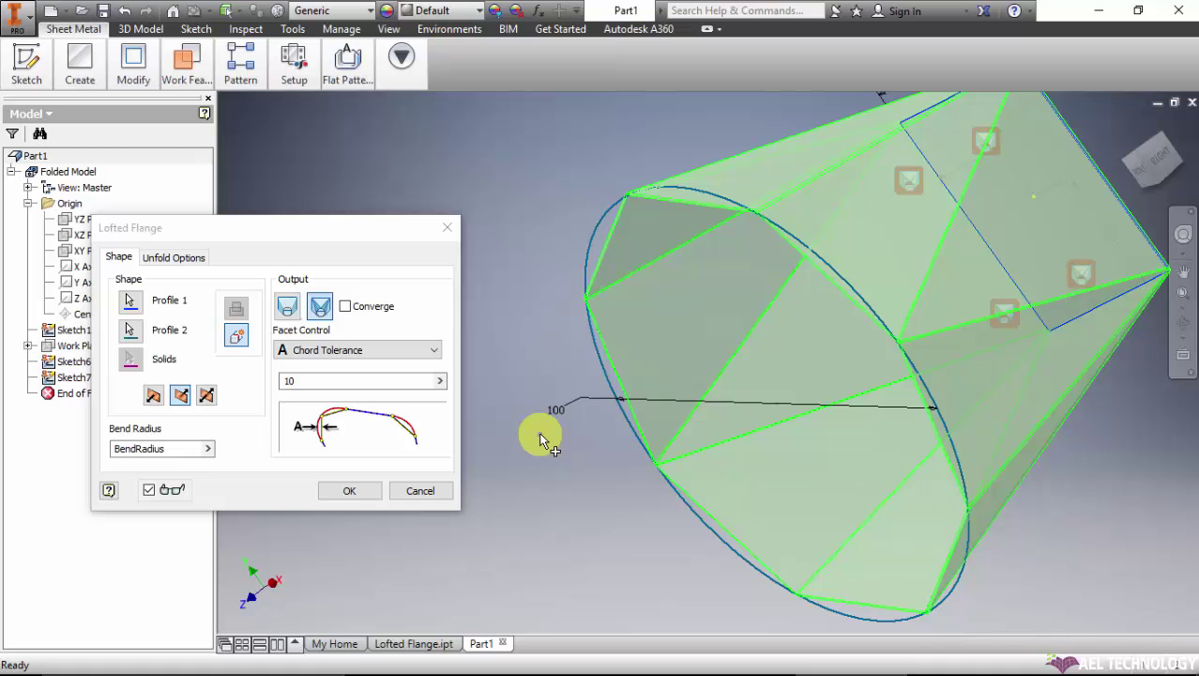
pyautogui.keyDown('shift'); pyautogui.moveTo(540, 436); pyautogui.dragTo(603, 429, button='middle'); pyautogui.keyUp('shift')
pyautogui.scroll(-6, 514, 293)
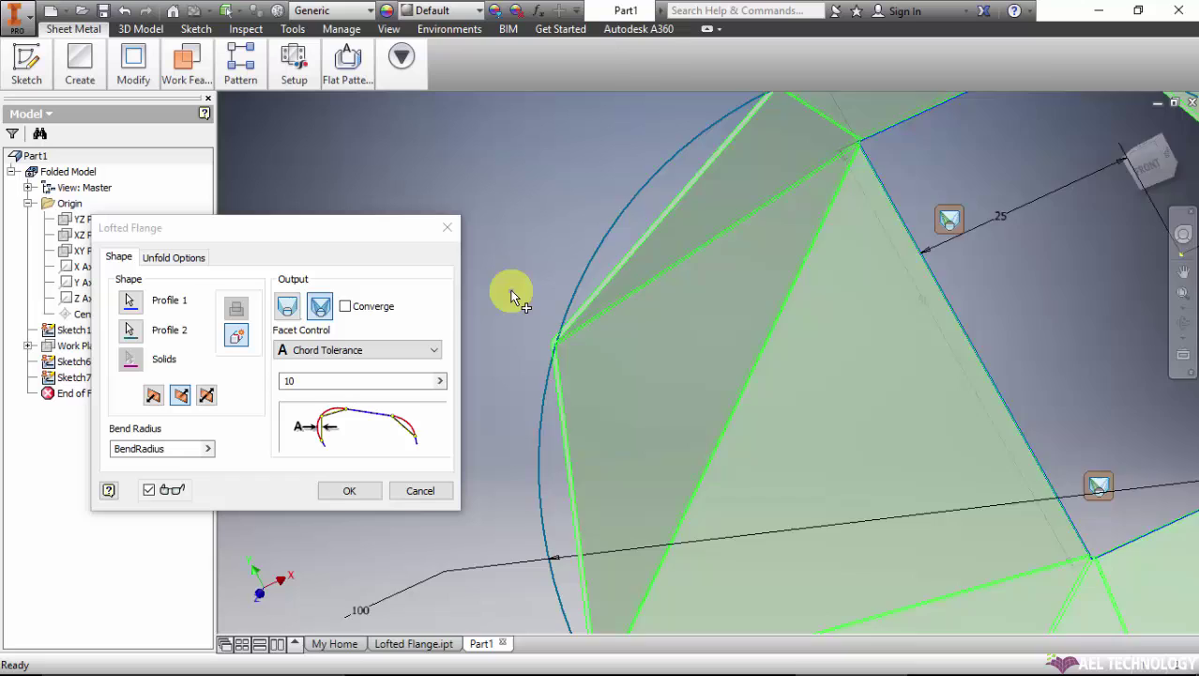
# - Choose the middle output option under Solids for a faceted flange preview
pyautogui.click(155, 401)
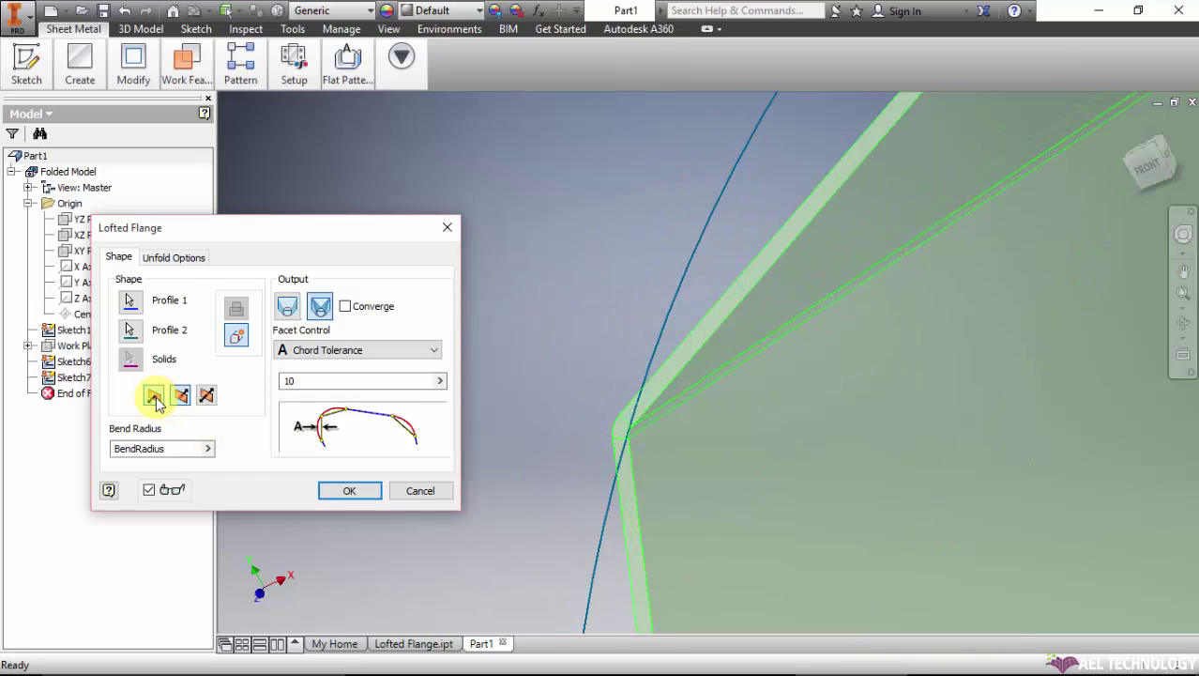
pyautogui.click(207, 395)
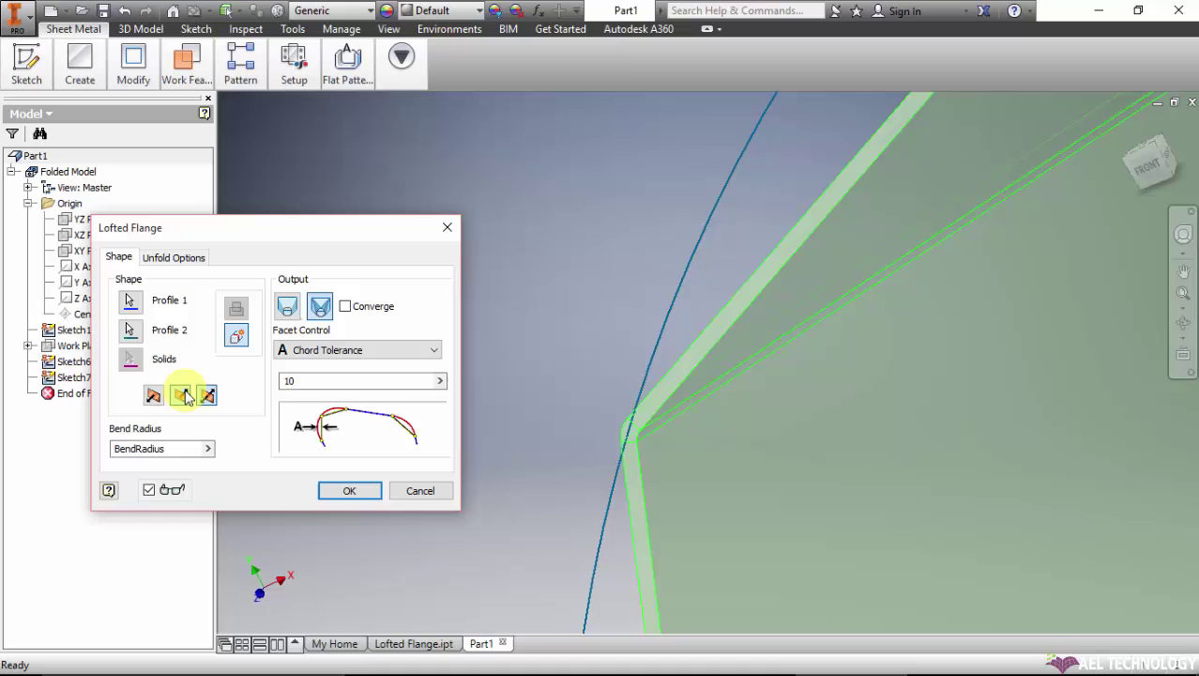
pyautogui.click(185, 396)
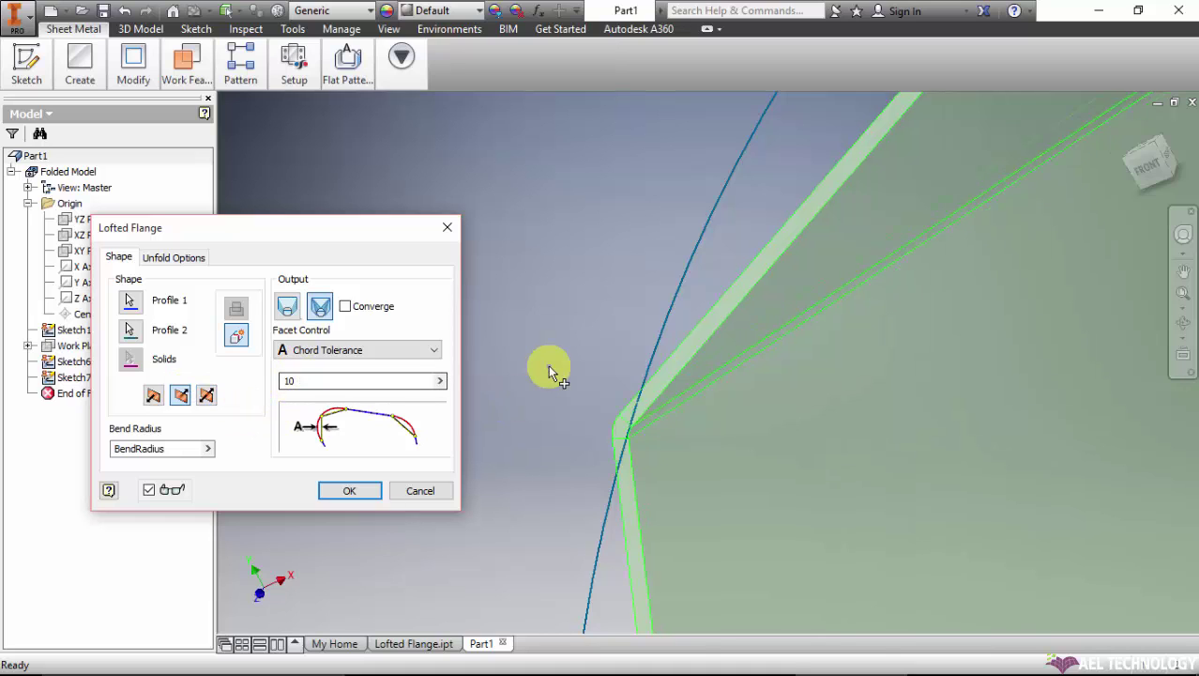
pyautogui.scroll(-4, 562, 363)
# - Orbit the flange preview and clear the Chord Tolerance value to retype it
pyautogui.scroll(-2, 569, 357)
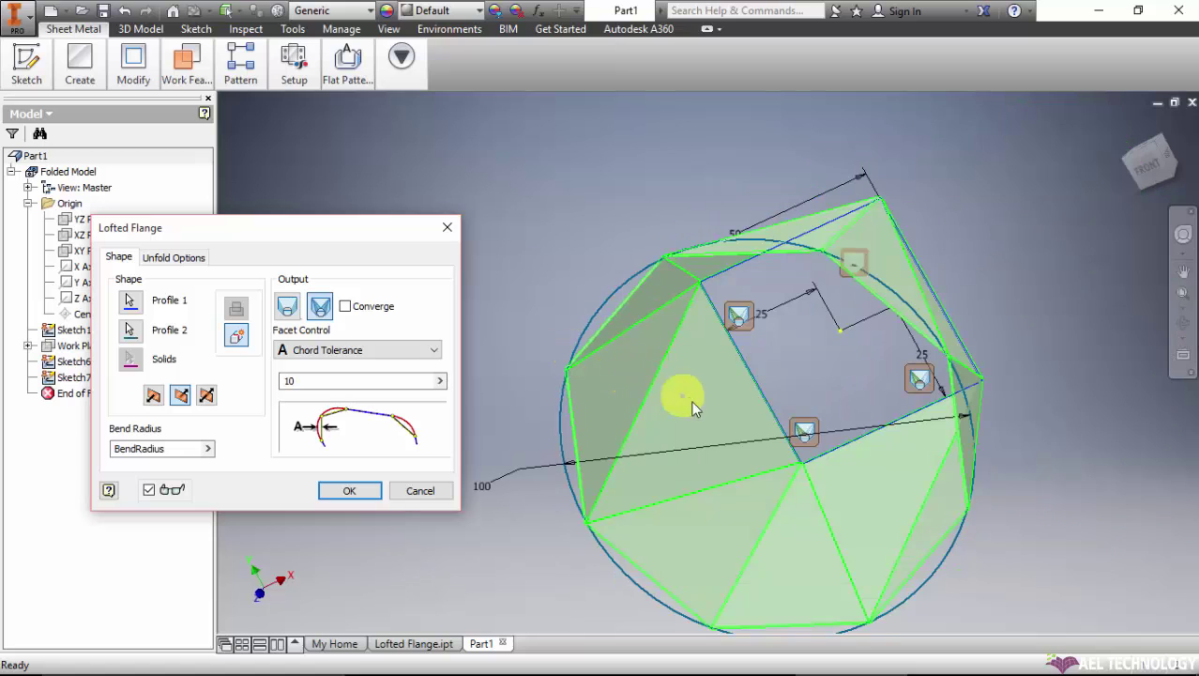
pyautogui.keyDown('shift'); pyautogui.moveTo(778, 450); pyautogui.dragTo(715, 468, button='middle'); pyautogui.keyUp('shift')
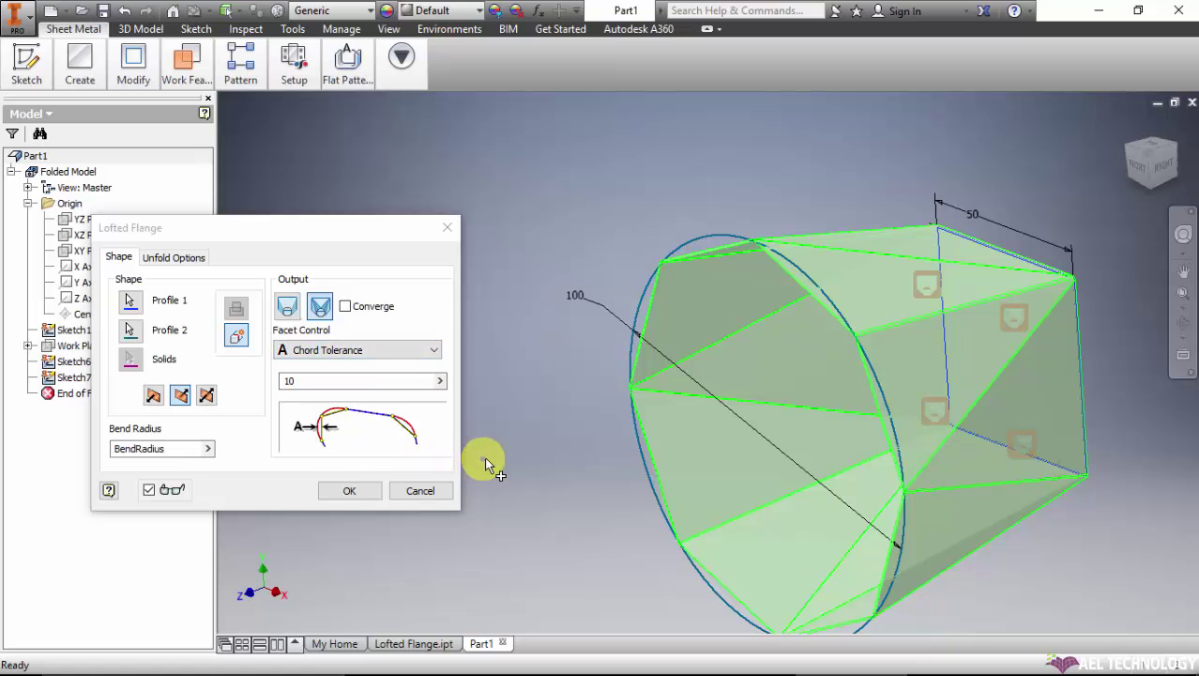
pyautogui.keyDown('shift'); pyautogui.moveTo(603, 460); pyautogui.dragTo(953, 232, button='middle'); pyautogui.keyUp('shift')
pyautogui.scroll(5, 718, 208)
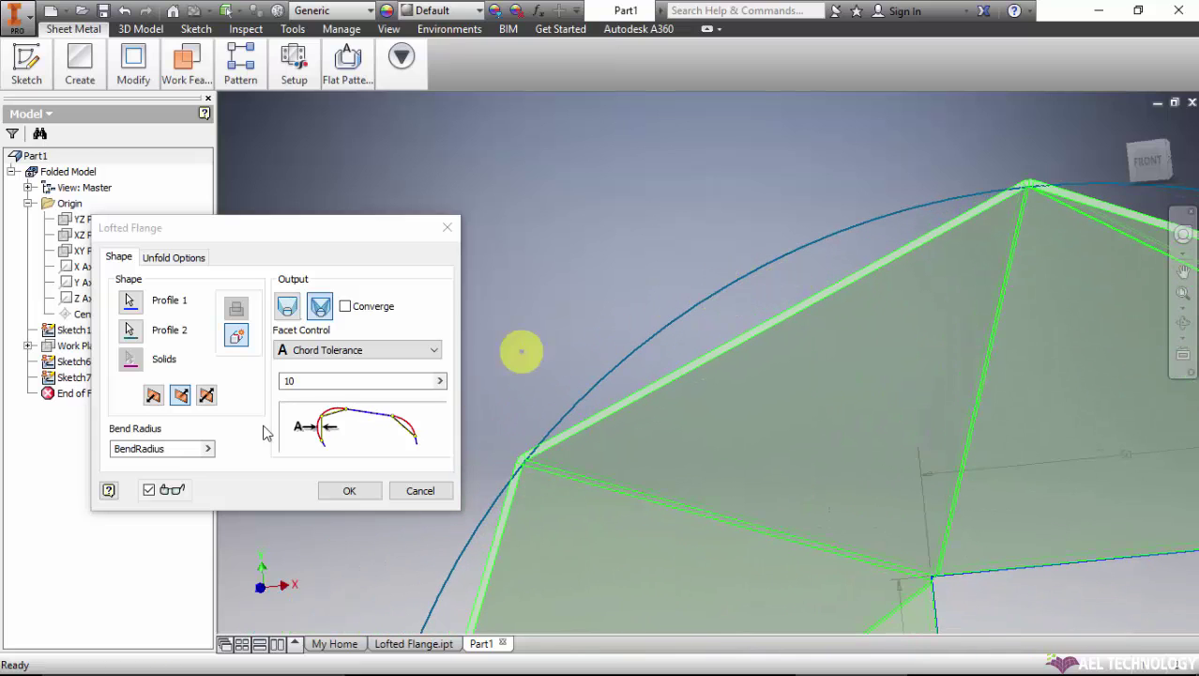
pyautogui.click(291, 385)
pyautogui.press('BackSpace')
pyautogui.press('BackSpace')
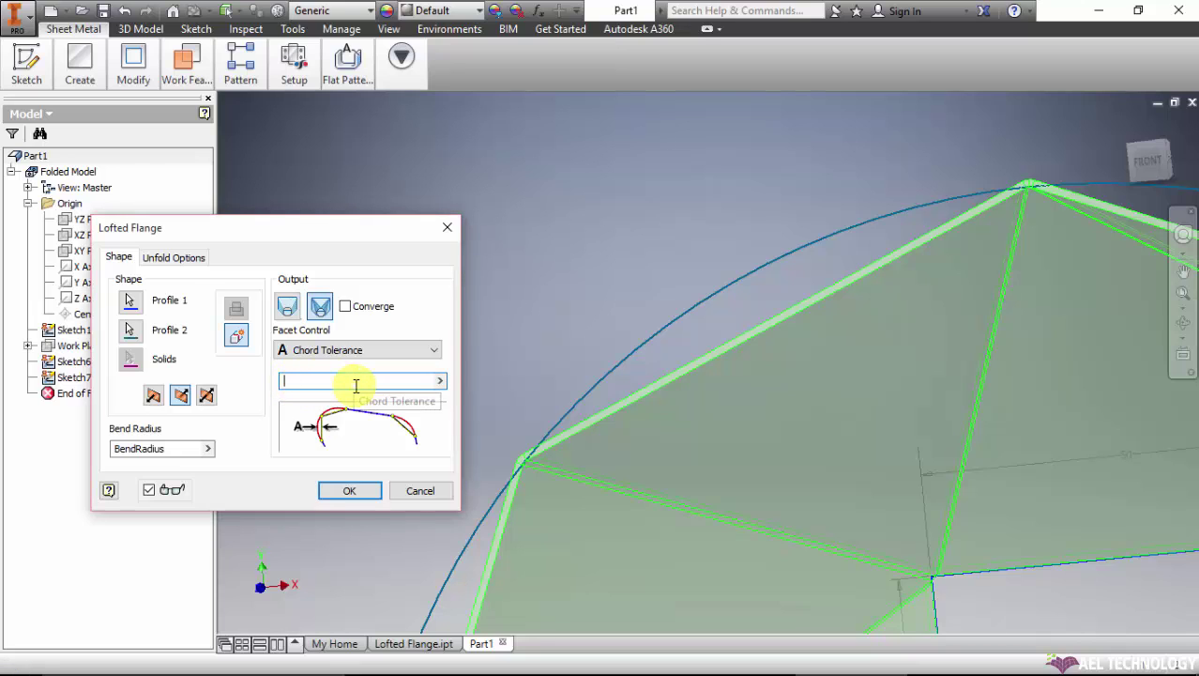
pyautogui.write('5')
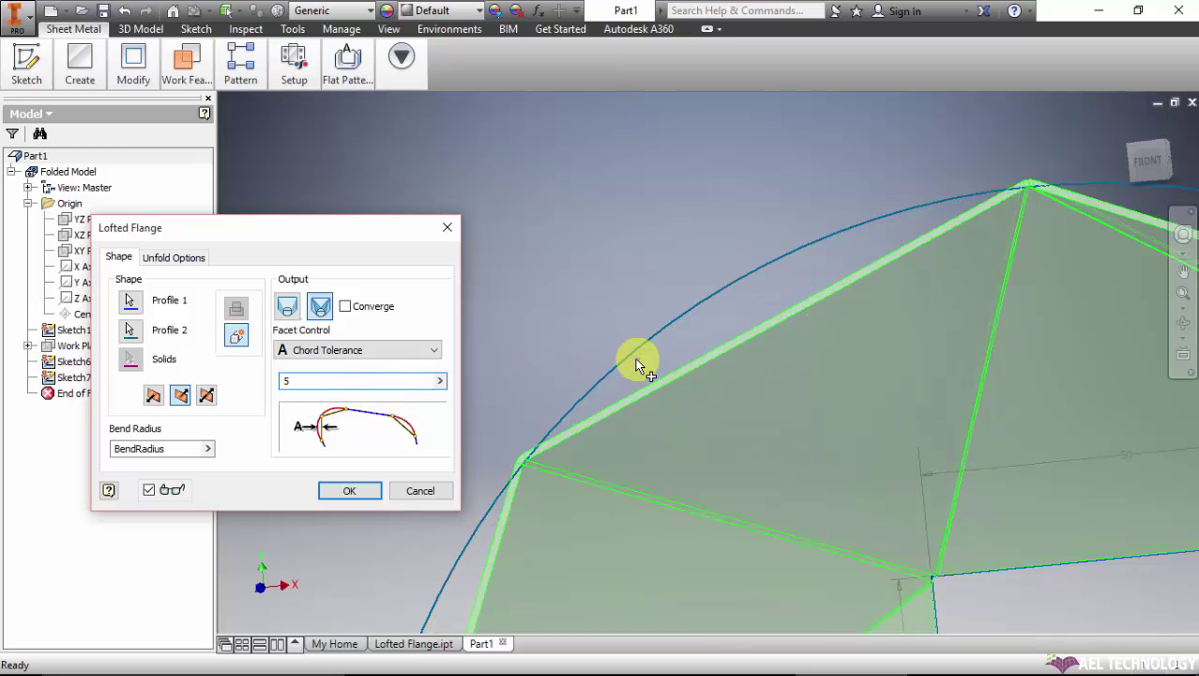
# - Enter 15 as the Chord Tolerance, then choose Facet Angle for Facet Control
pyautogui.scroll(-3, 636, 359)
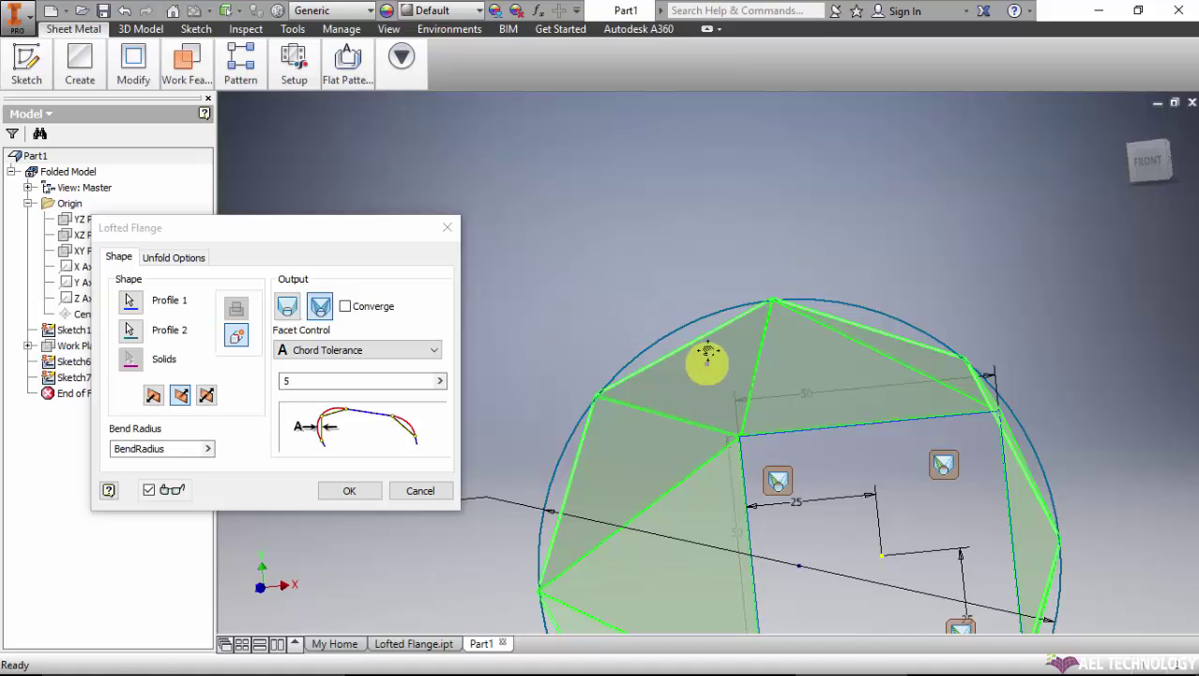
pyautogui.moveTo(703, 357); pyautogui.dragTo(589, 349, button='middle')
pyautogui.click(305, 378)
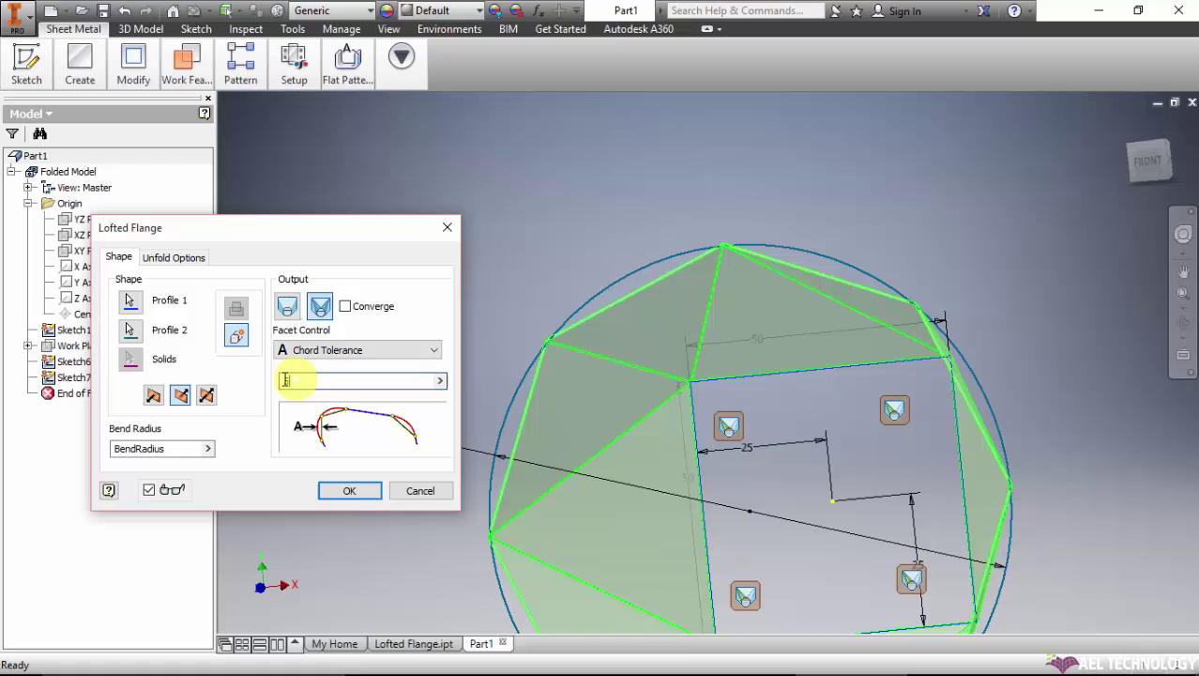
pyautogui.write('15')
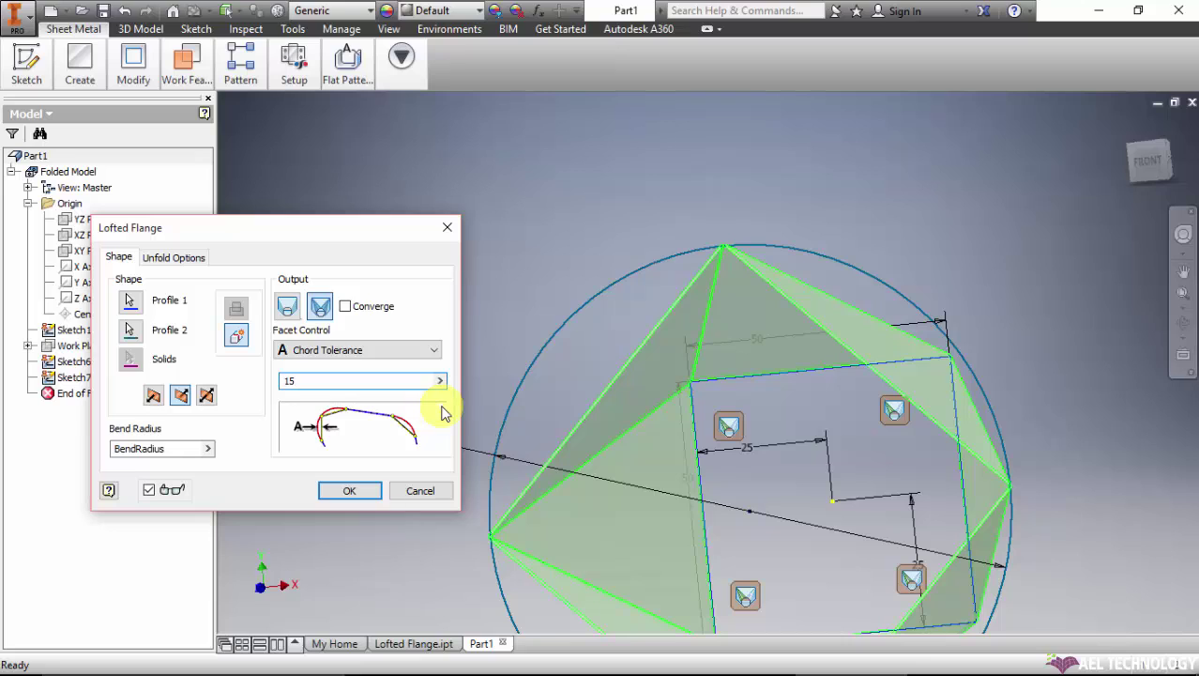
pyautogui.click(317, 349)
pyautogui.click(319, 382)
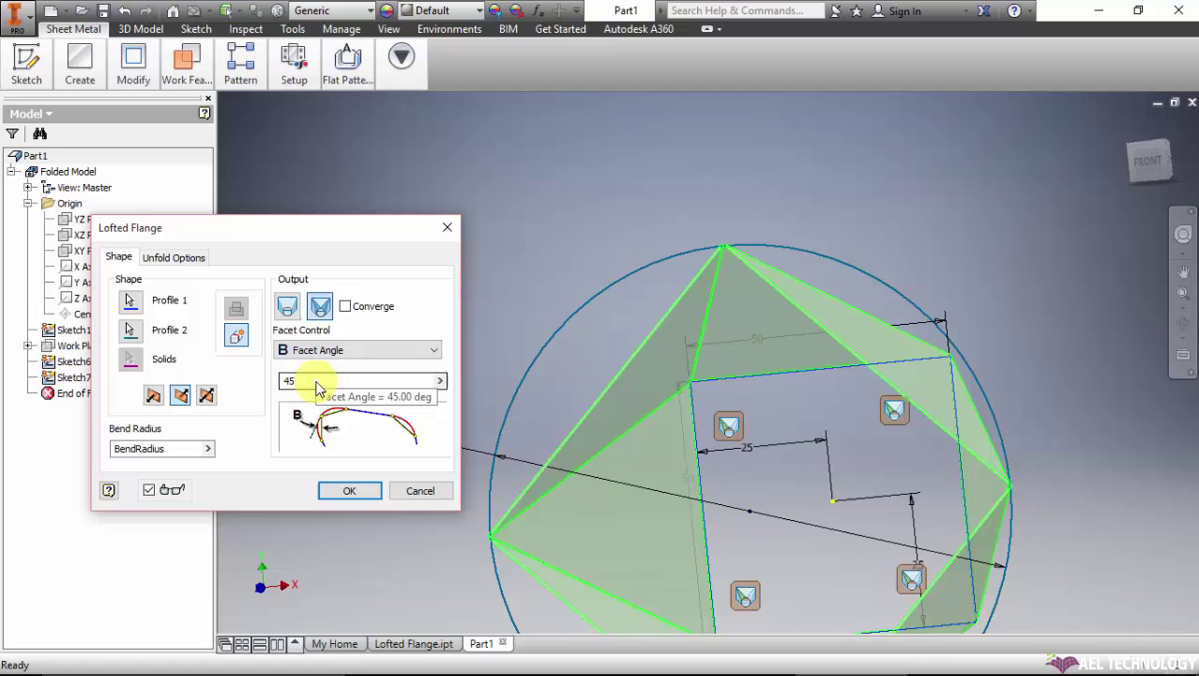
# - Change the Facet Angle to 5 degrees and orbit to an oblique view of the finer facets
pyautogui.moveTo(319, 388); pyautogui.dragTo(267, 388)
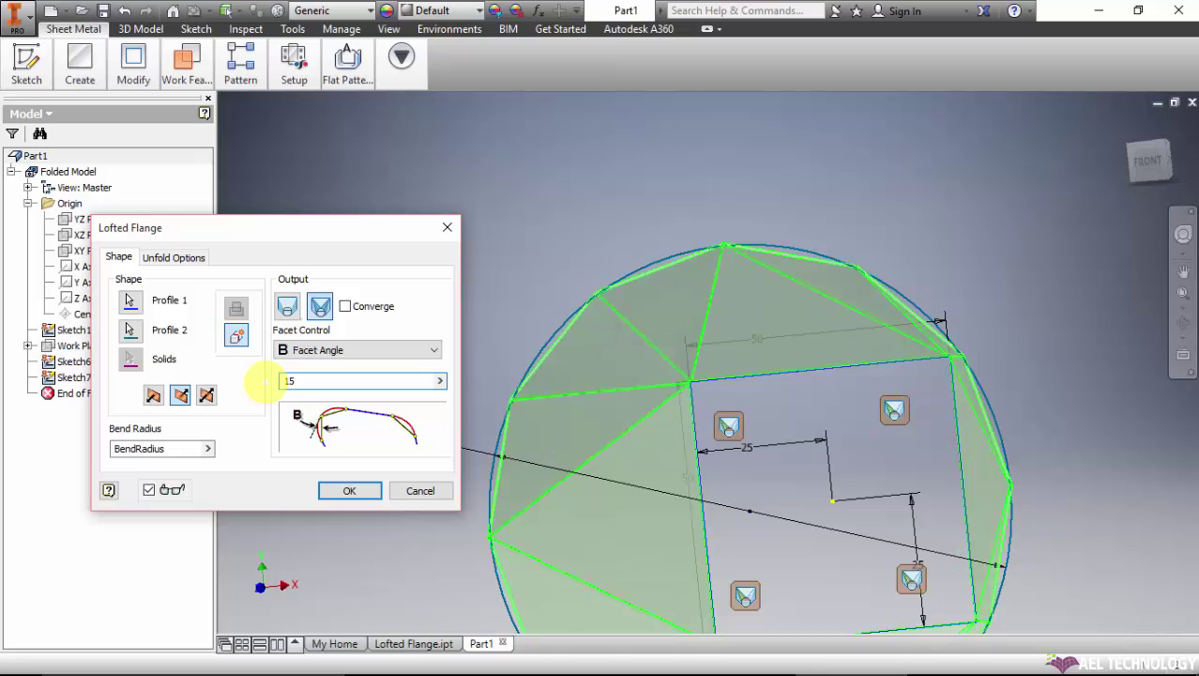
pyautogui.moveTo(704, 397); pyautogui.dragTo(718, 262, button='middle')
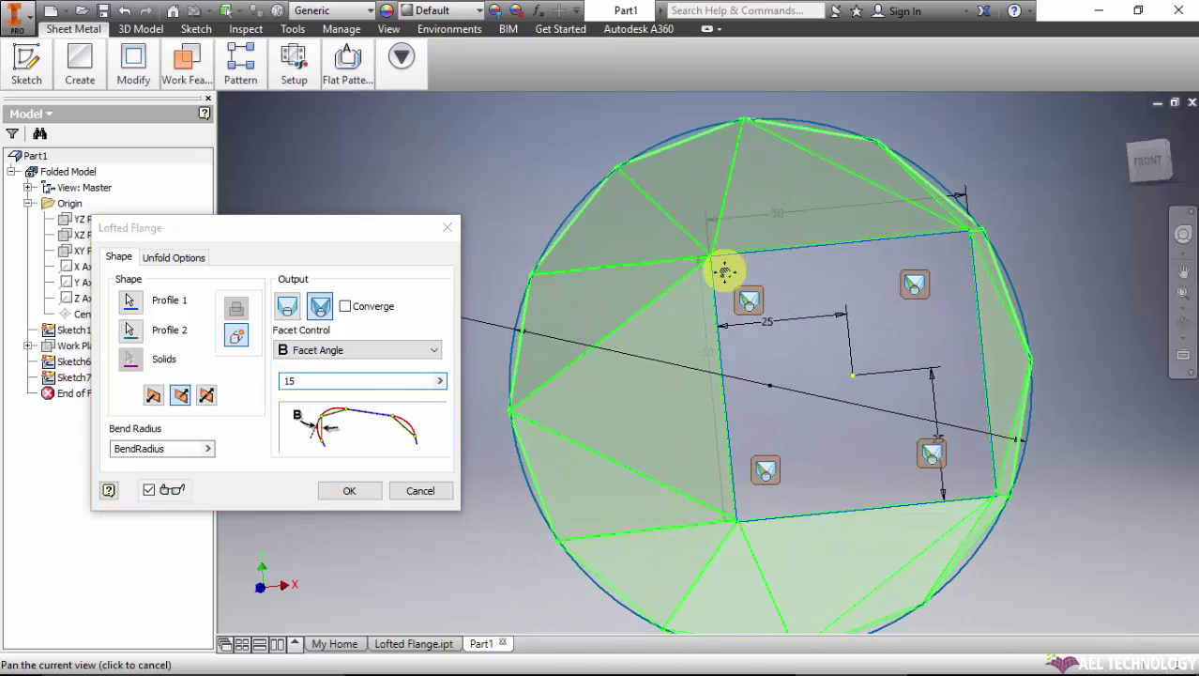
pyautogui.click(295, 385)
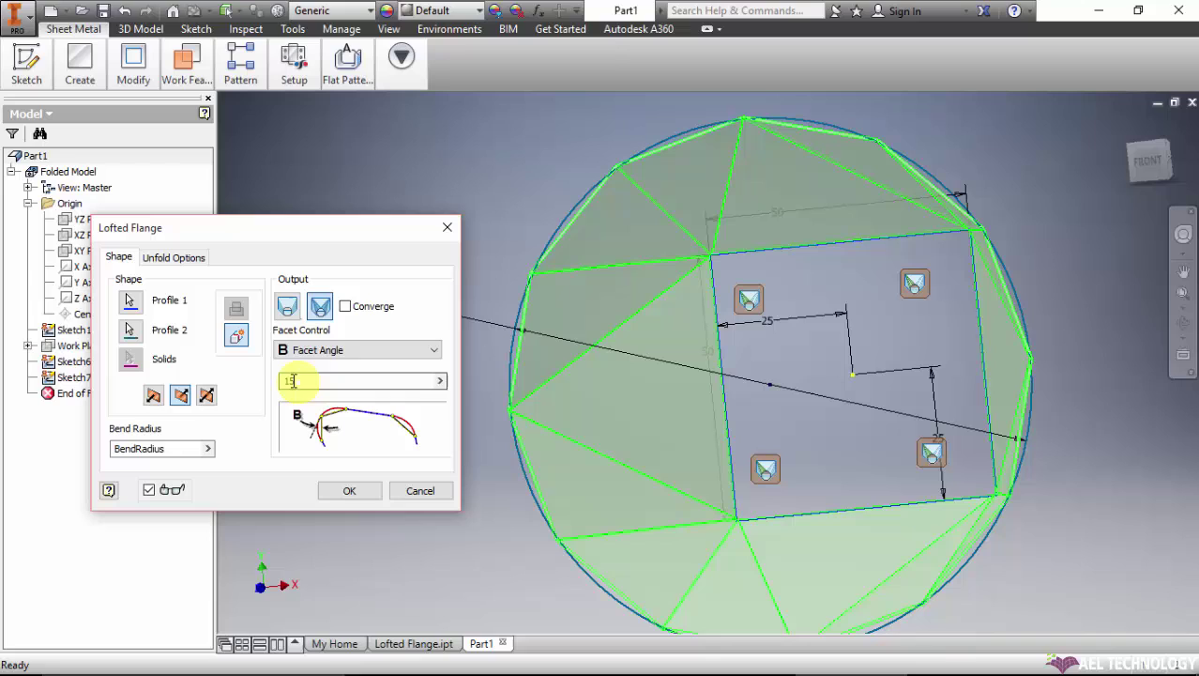
pyautogui.moveTo(263, 379); pyautogui.dragTo(361, 383)
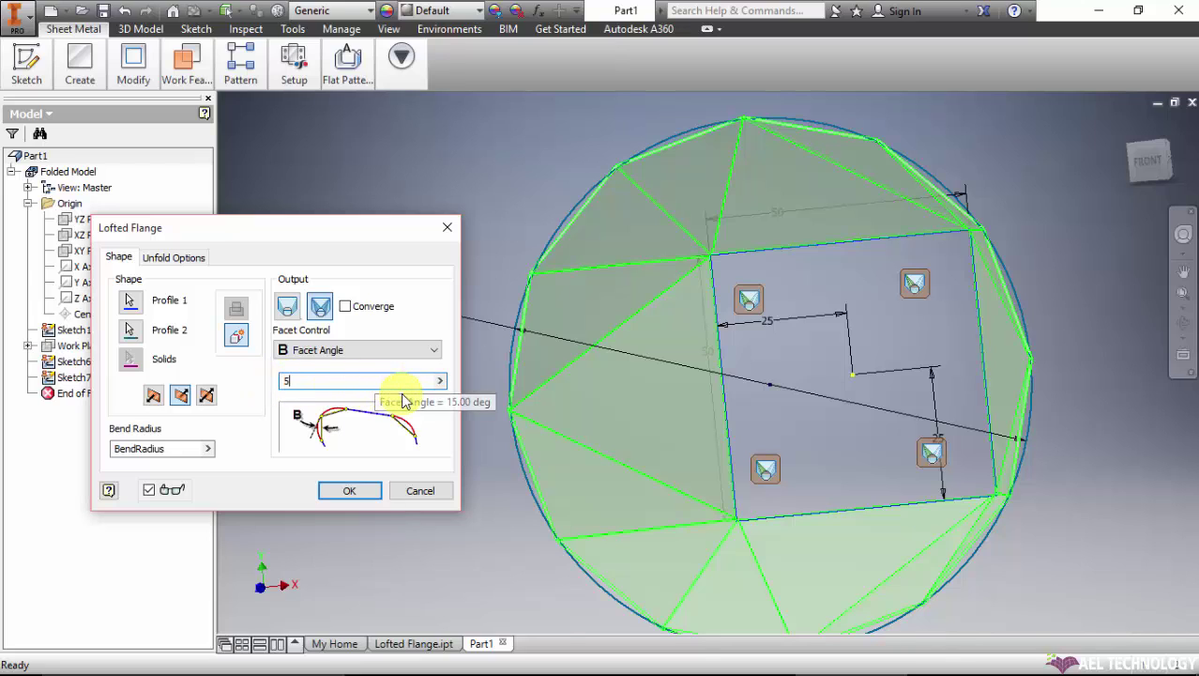
pyautogui.write('5')
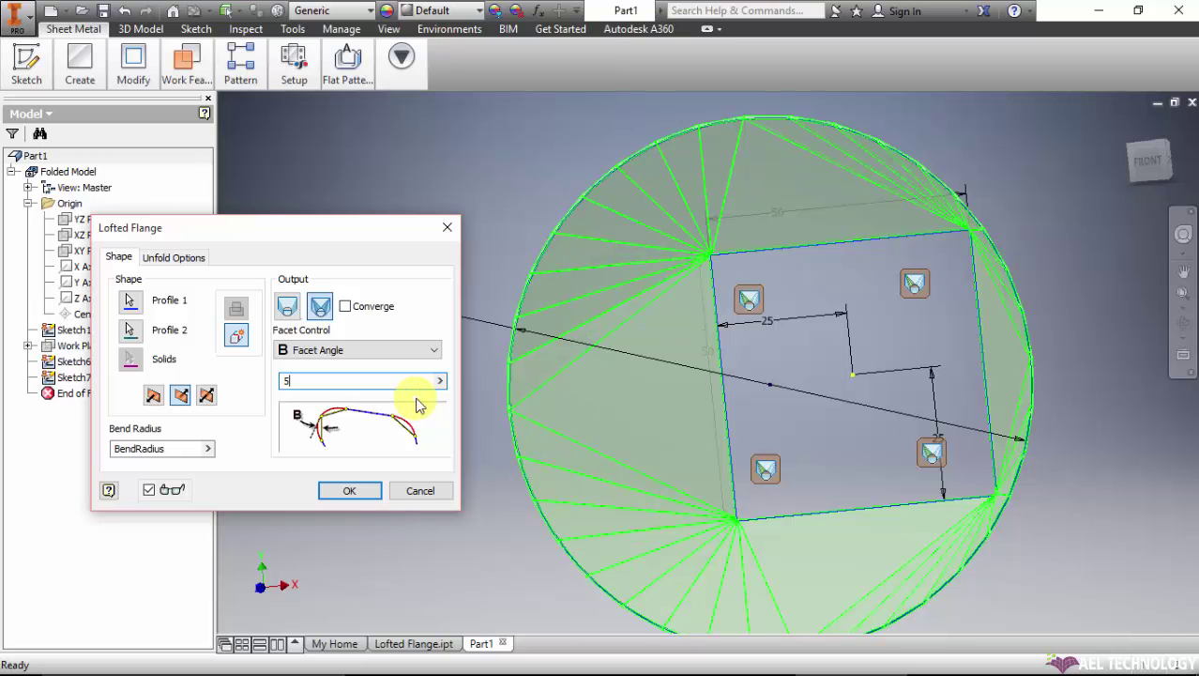
pyautogui.moveTo(903, 328); pyautogui.dragTo(803, 360)
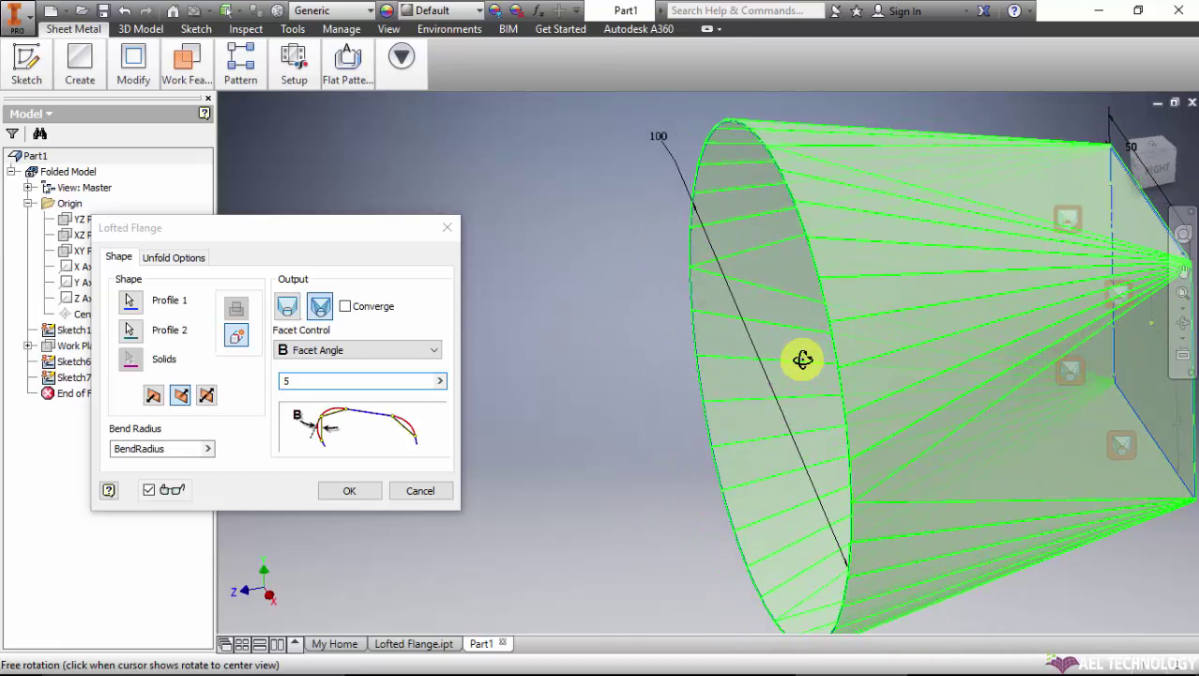
# - Switch Facet Control to Facet Distance at 10 and orbit to inspect the flange ends
pyautogui.click(396, 352)
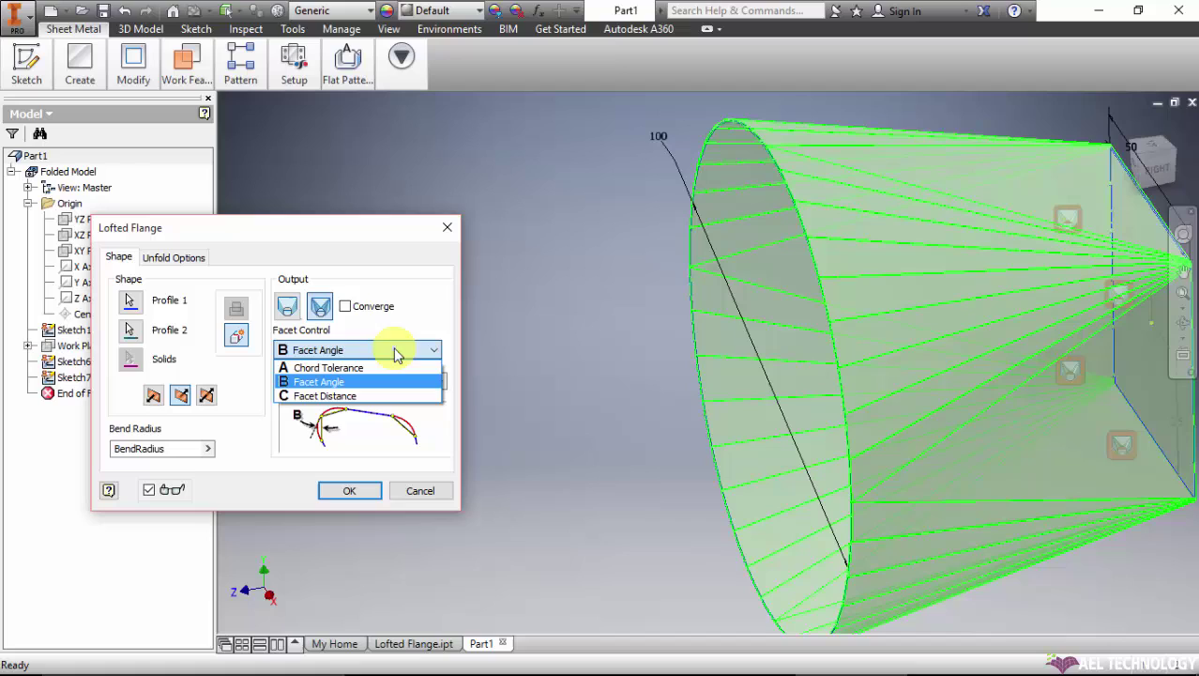
pyautogui.click(347, 397)
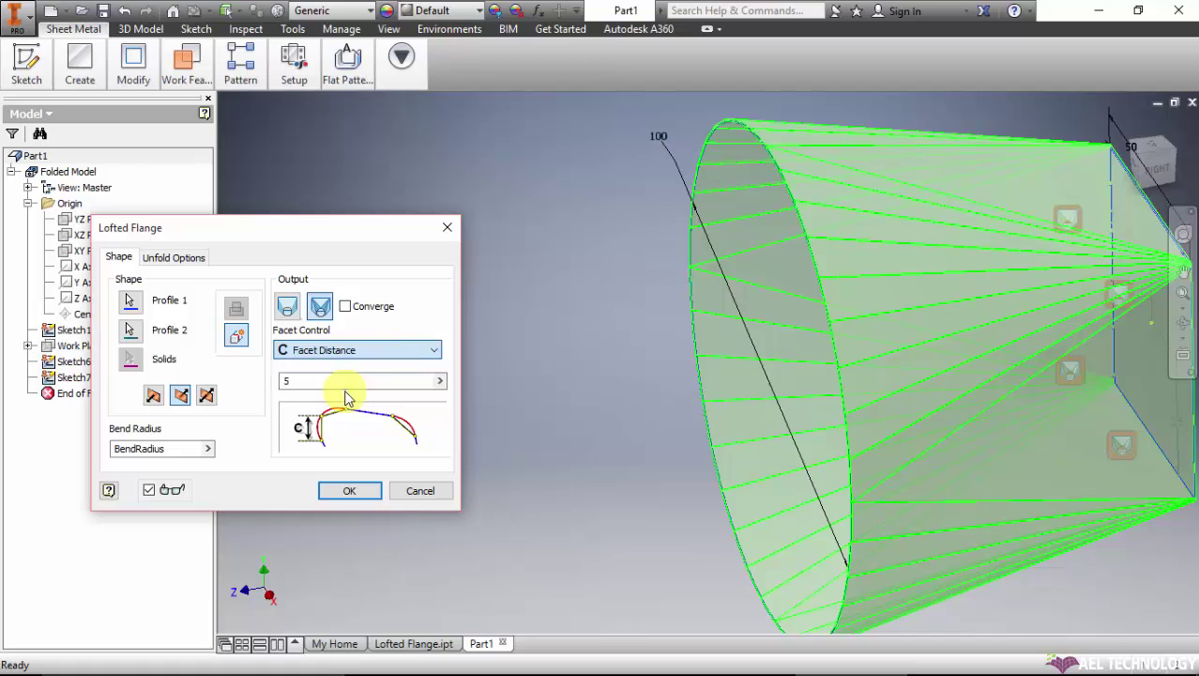
pyautogui.click(347, 387)
pyautogui.press('BackSpace')
pyautogui.write('10')
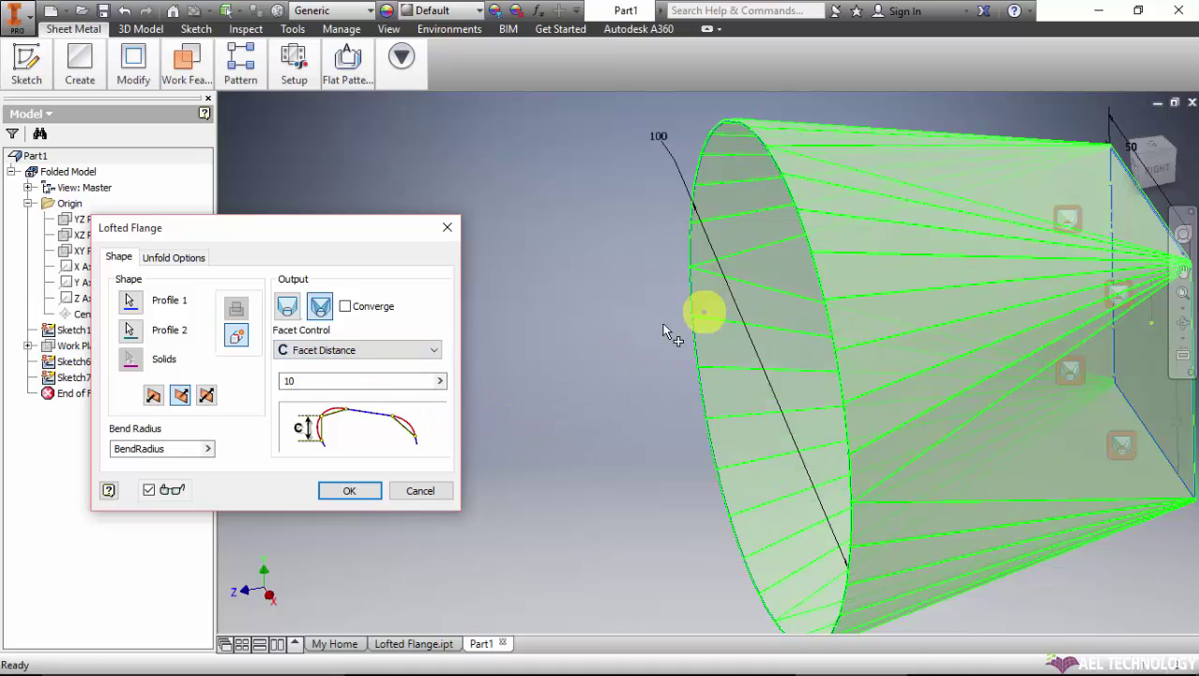
pyautogui.press('F4')
pyautogui.moveTo(652, 330); pyautogui.dragTo(701, 302)
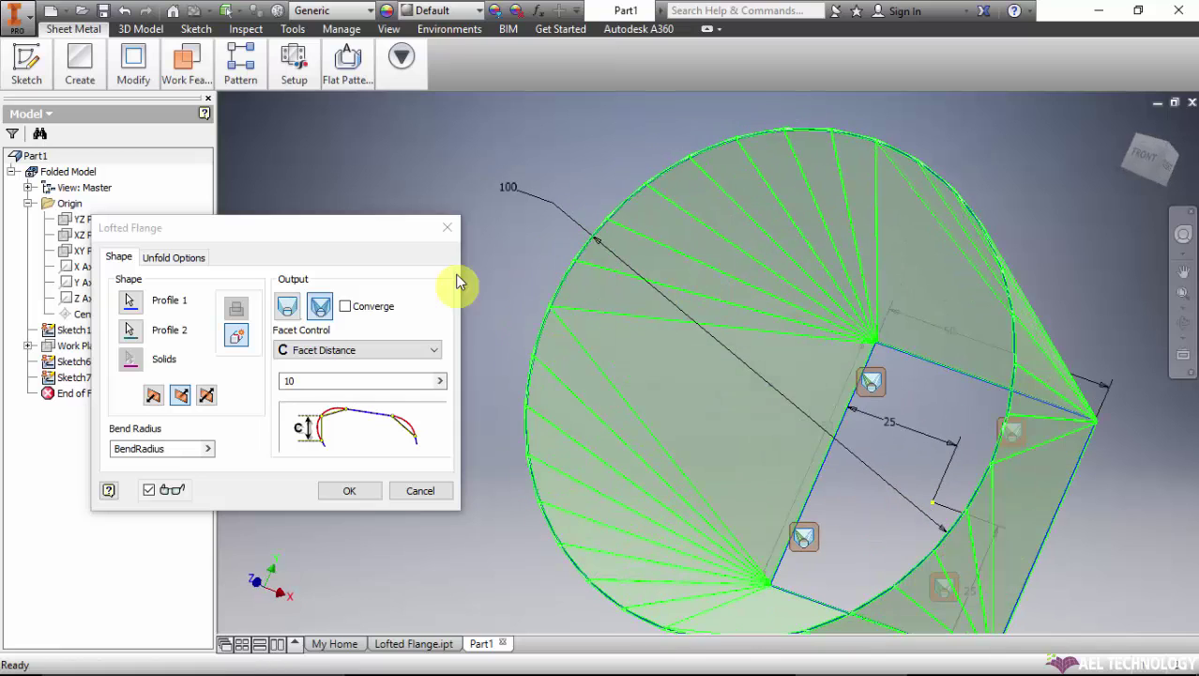
pyautogui.scroll(5, 526, 279)
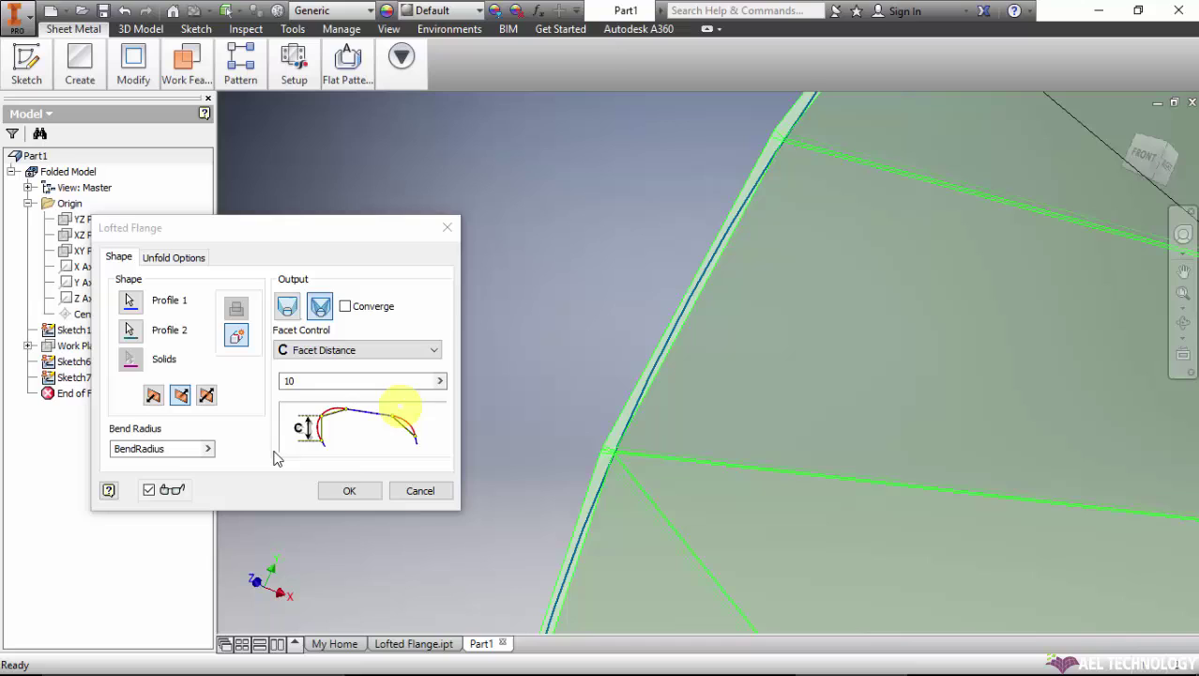
# - Reduce the facet distance to 5 and review the denser faceting from several angles
pyautogui.doubleClick(302, 385)
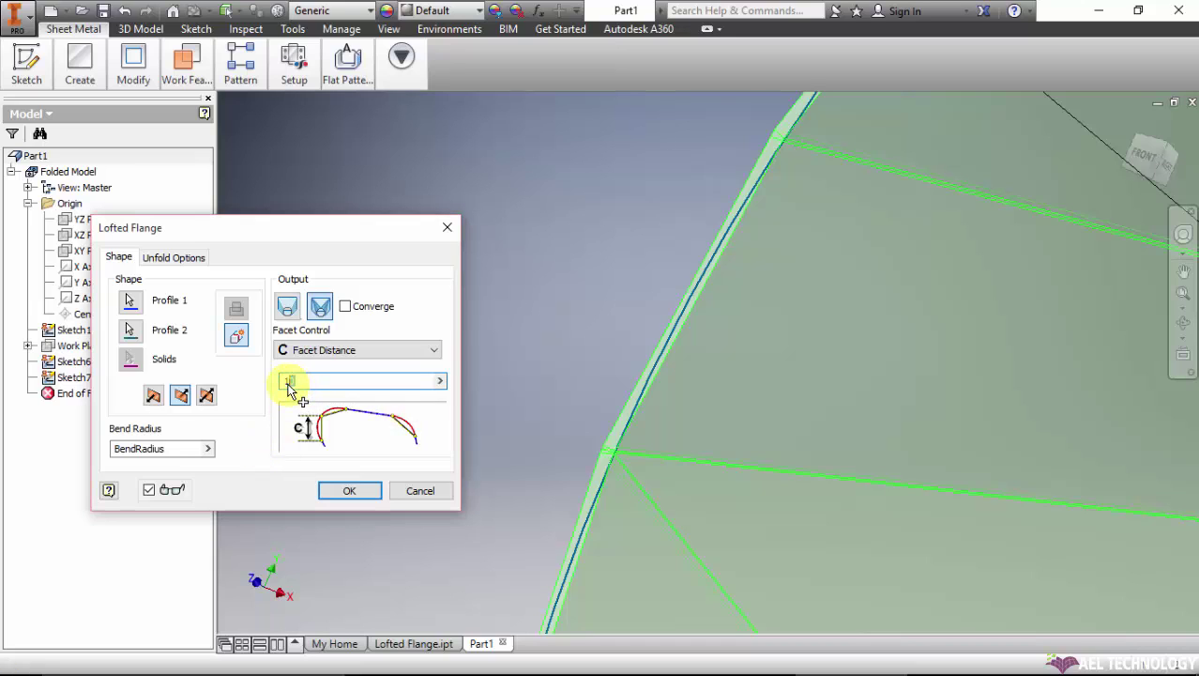
pyautogui.write('5')
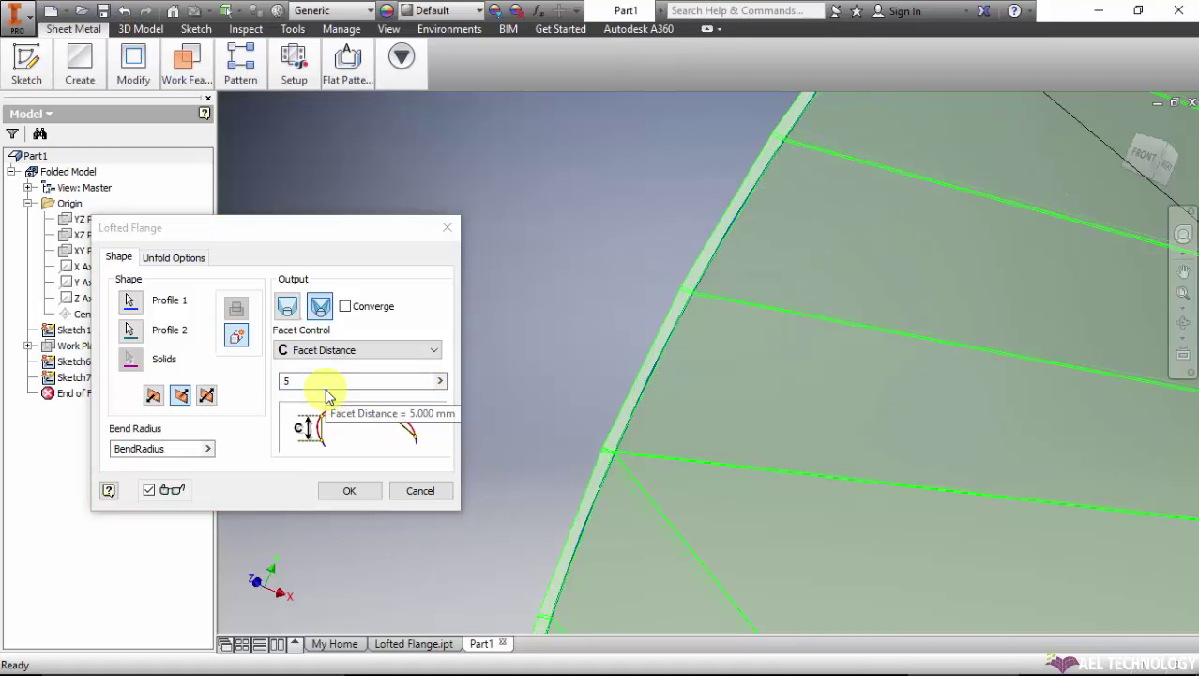
pyautogui.scroll(-5, 525, 418)
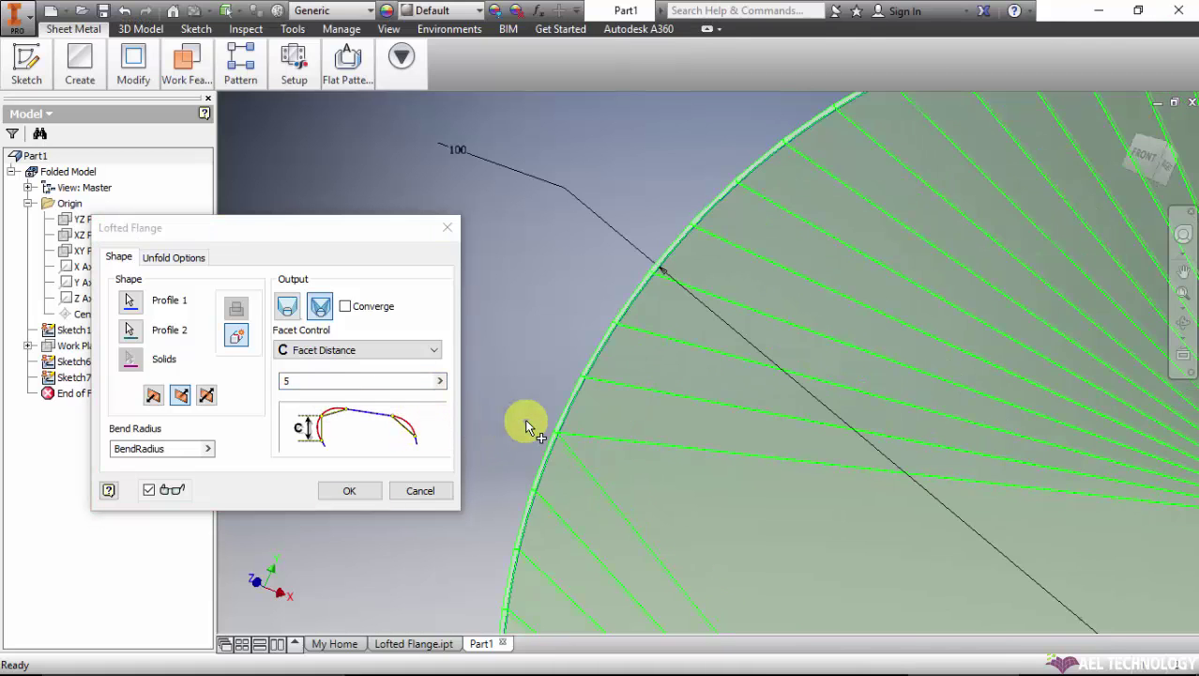
pyautogui.keyDown('shift'); pyautogui.moveTo(547, 434); pyautogui.dragTo(645, 355, button='middle'); pyautogui.keyUp('shift')
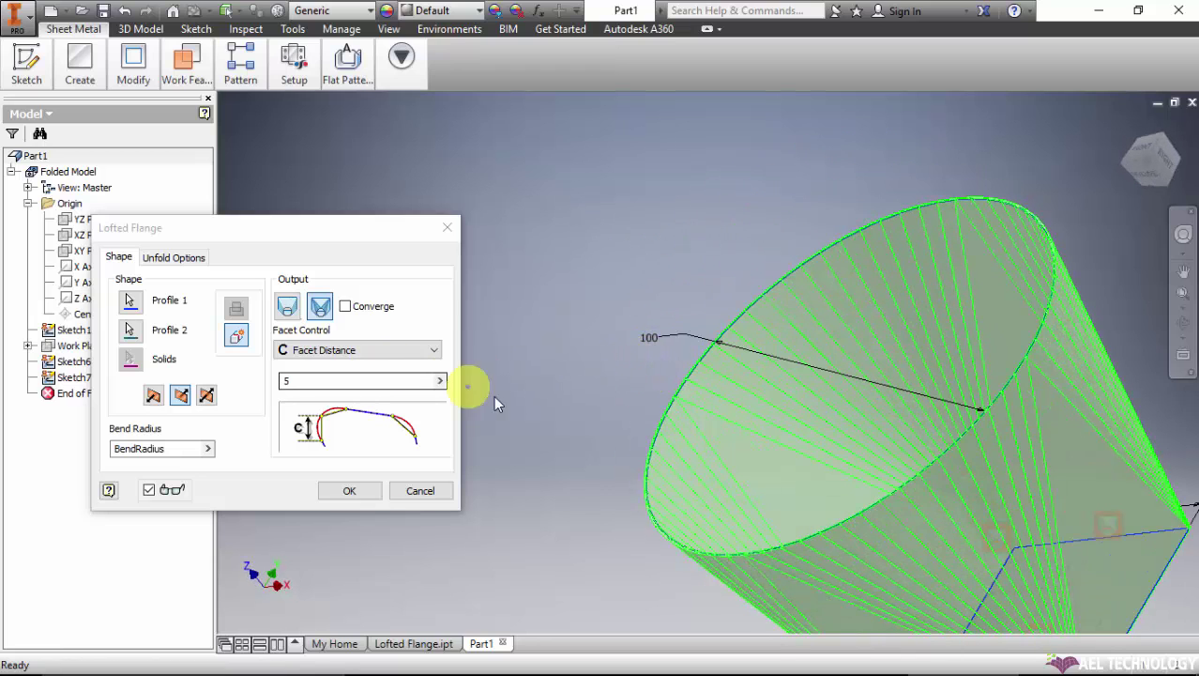
pyautogui.keyDown('shift'); pyautogui.moveTo(542, 403); pyautogui.dragTo(559, 426, button='middle'); pyautogui.keyUp('shift')
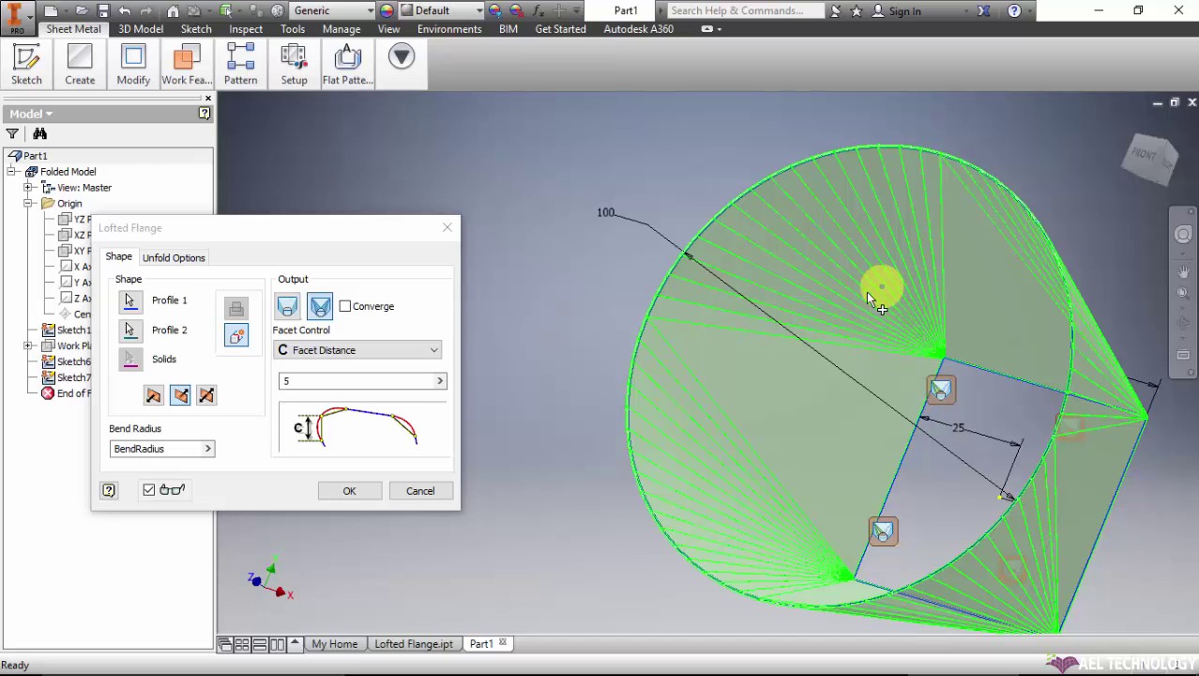
# - Override a single bend zone to use Number of Facets control set to 4
pyautogui.click(941, 392)
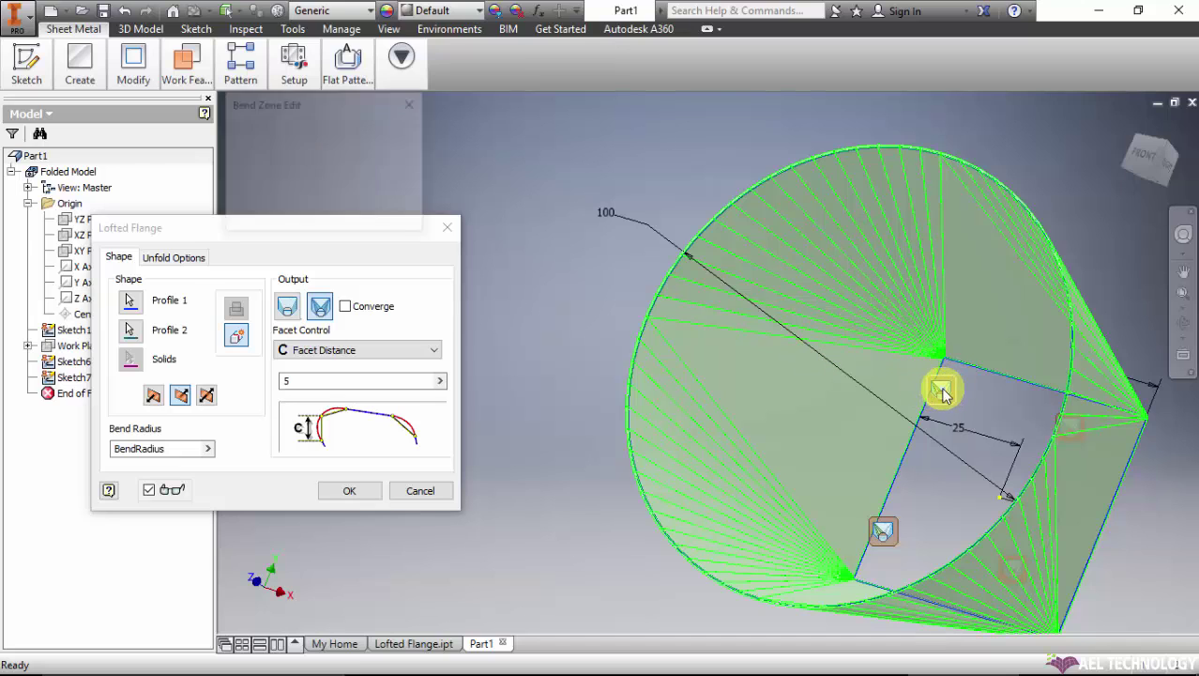
pyautogui.click(241, 160)
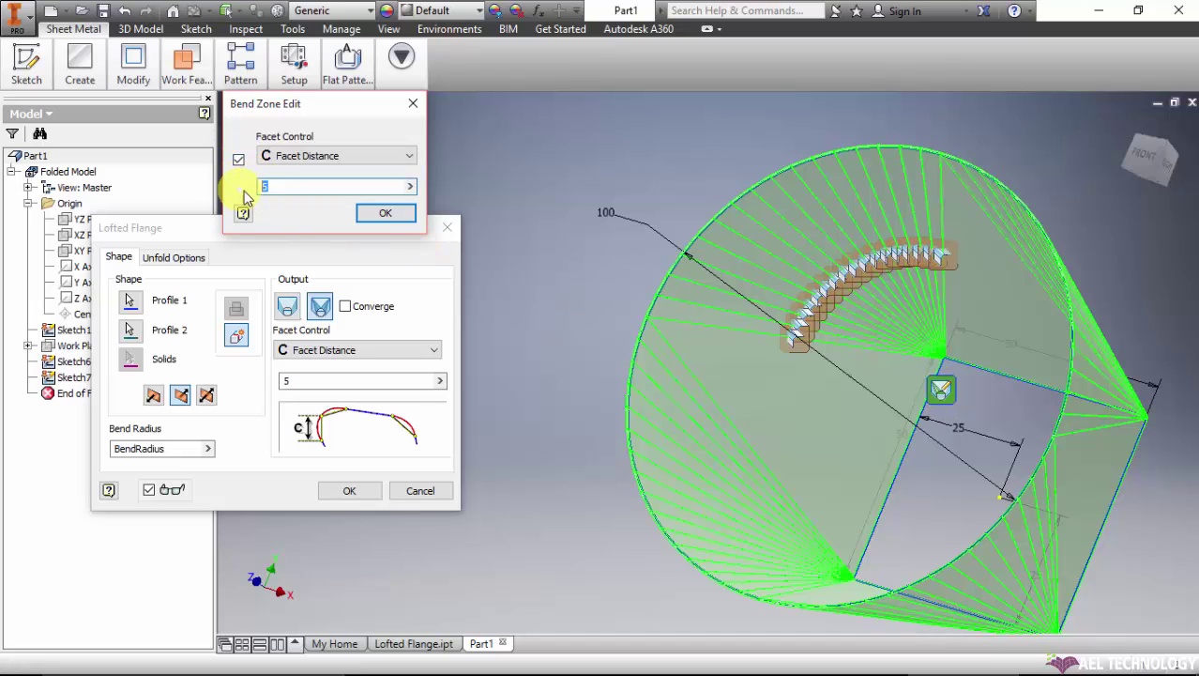
pyautogui.write('10')
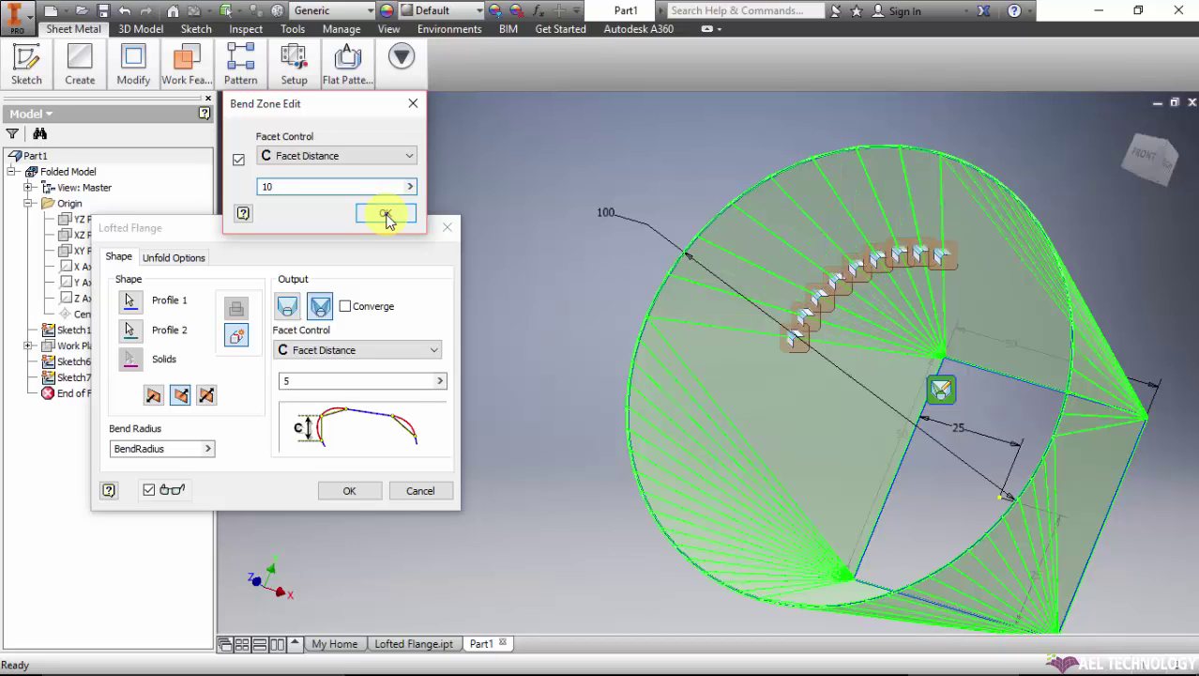
pyautogui.click(409, 157)
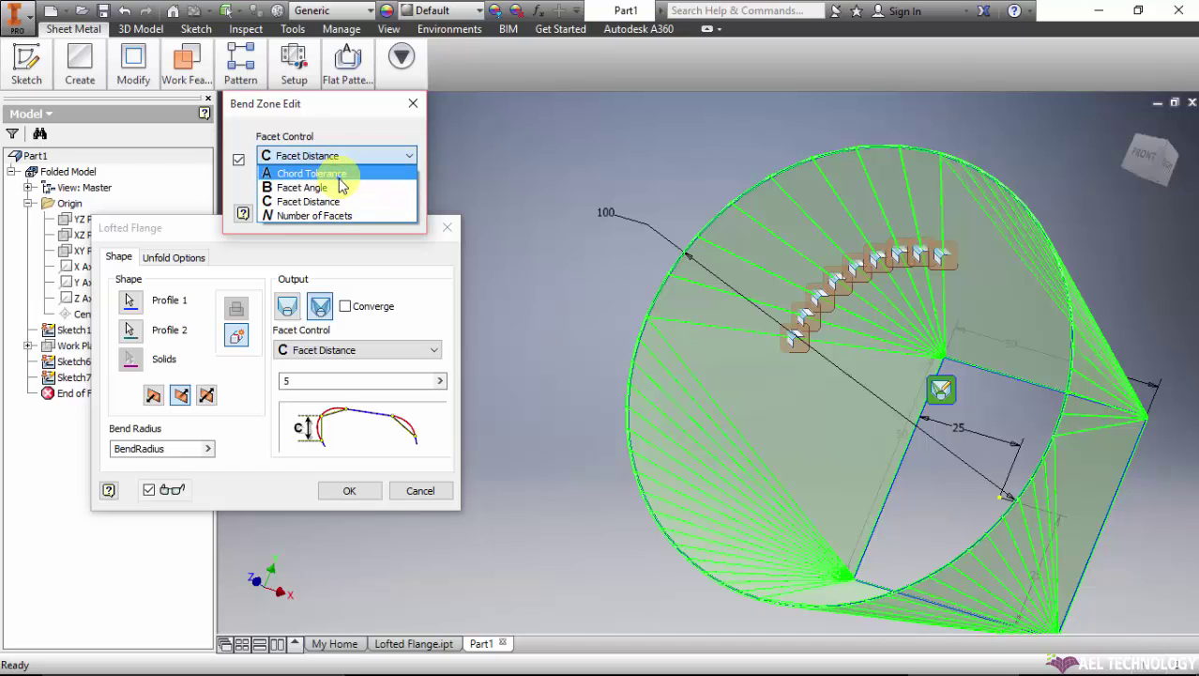
pyautogui.click(342, 217)
pyautogui.click(296, 189)
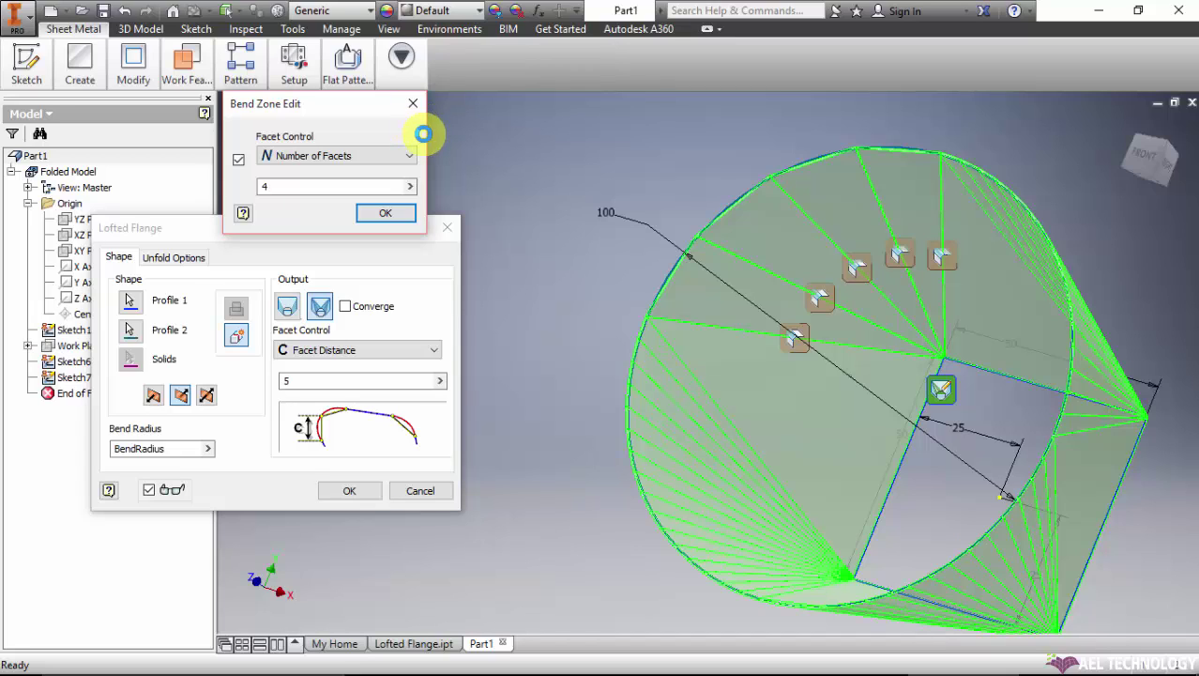
pyautogui.click(423, 135)
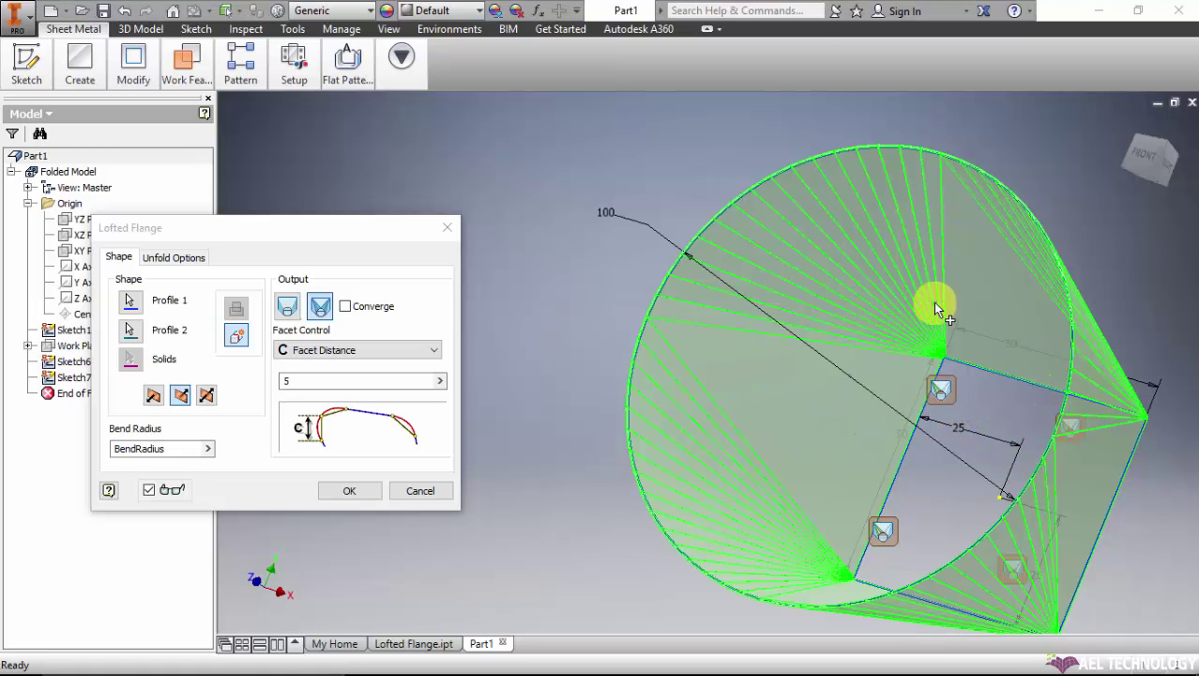
# - Check the faceted preview from another angle and create the lofted flange
pyautogui.keyDown('shift'); pyautogui.moveTo(936, 302); pyautogui.dragTo(809, 316, button='middle'); pyautogui.keyUp('shift')
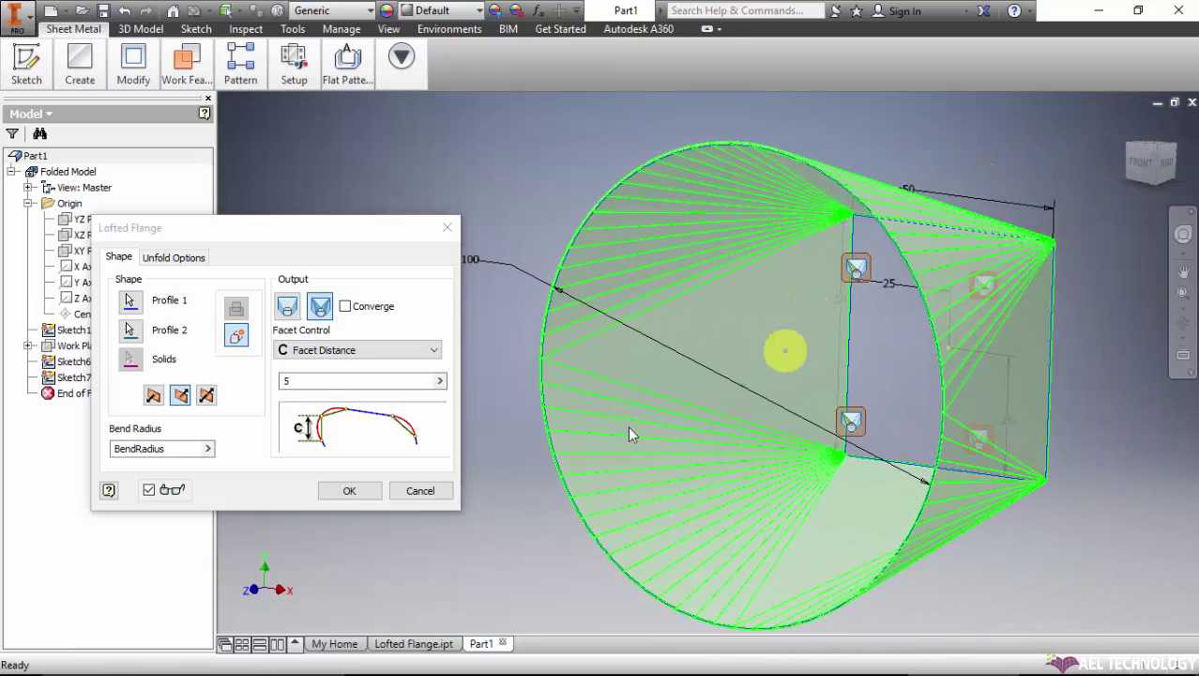
pyautogui.click(350, 491)
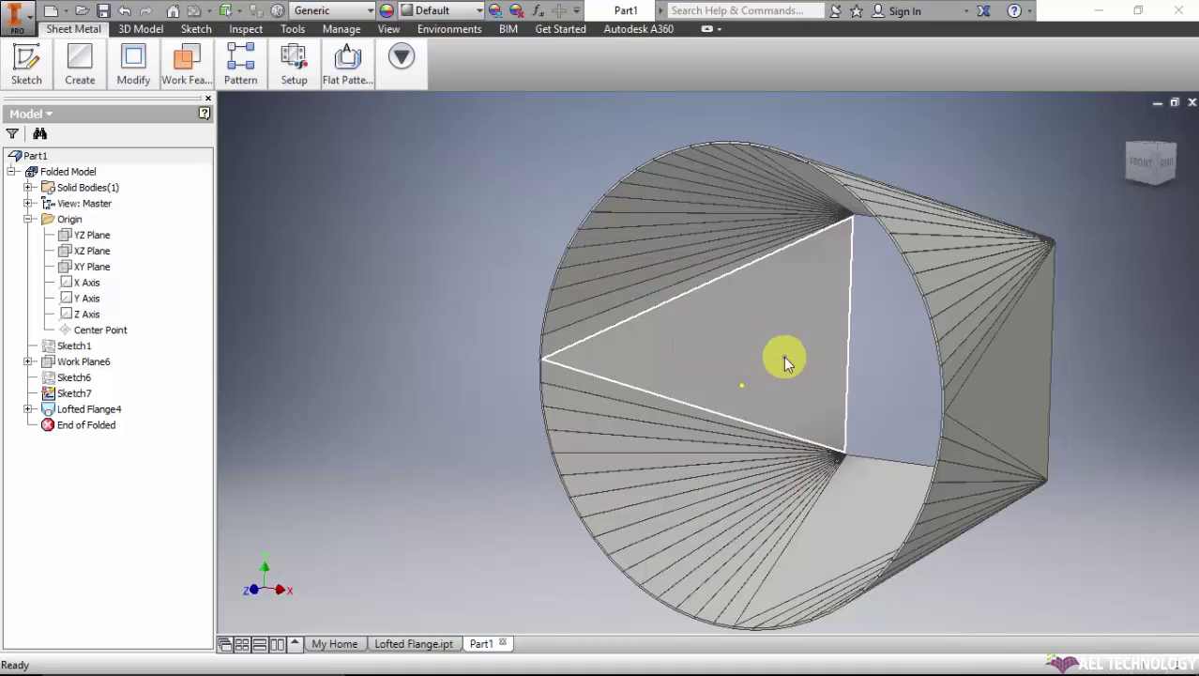
pyautogui.scroll(-5, 770, 348)
pyautogui.scroll(3, 771, 349)
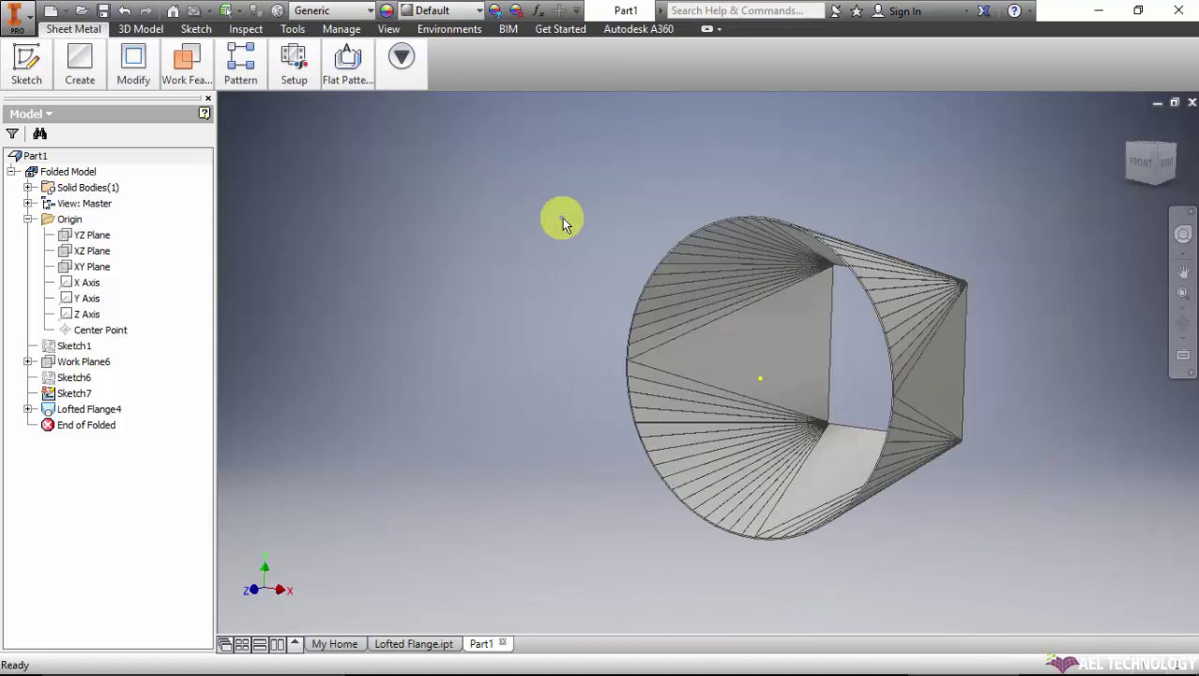
pyautogui.moveTo(571, 244); pyautogui.dragTo(509, 287)
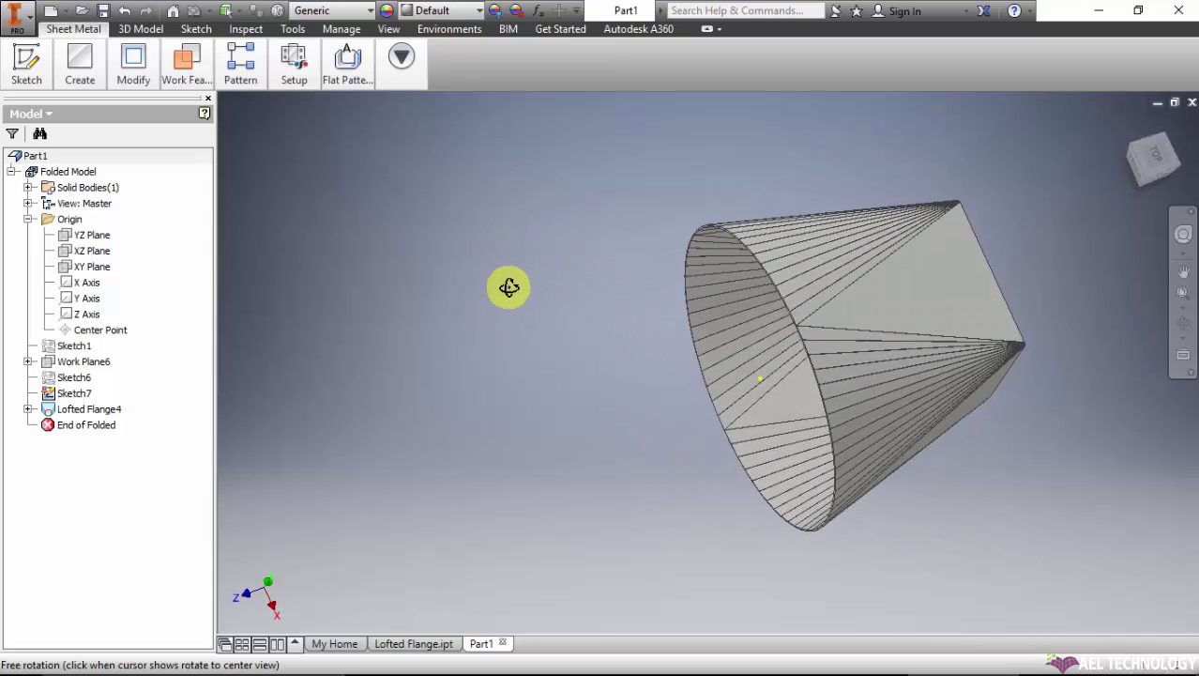
pyautogui.press('Escape')
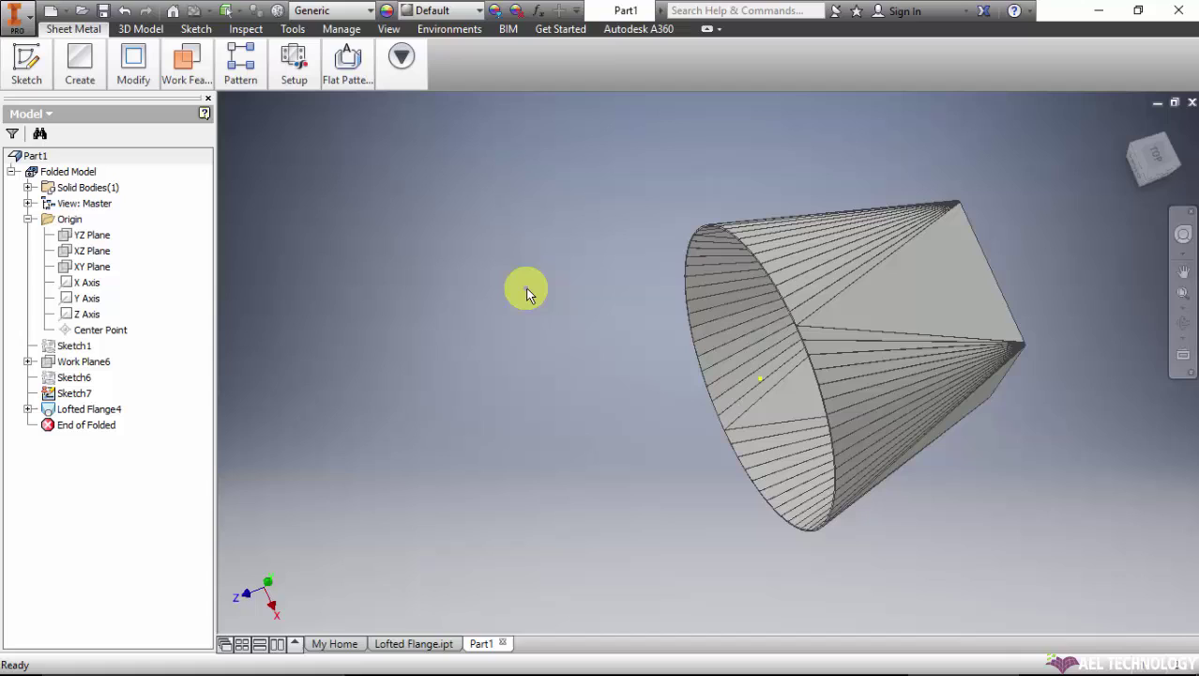